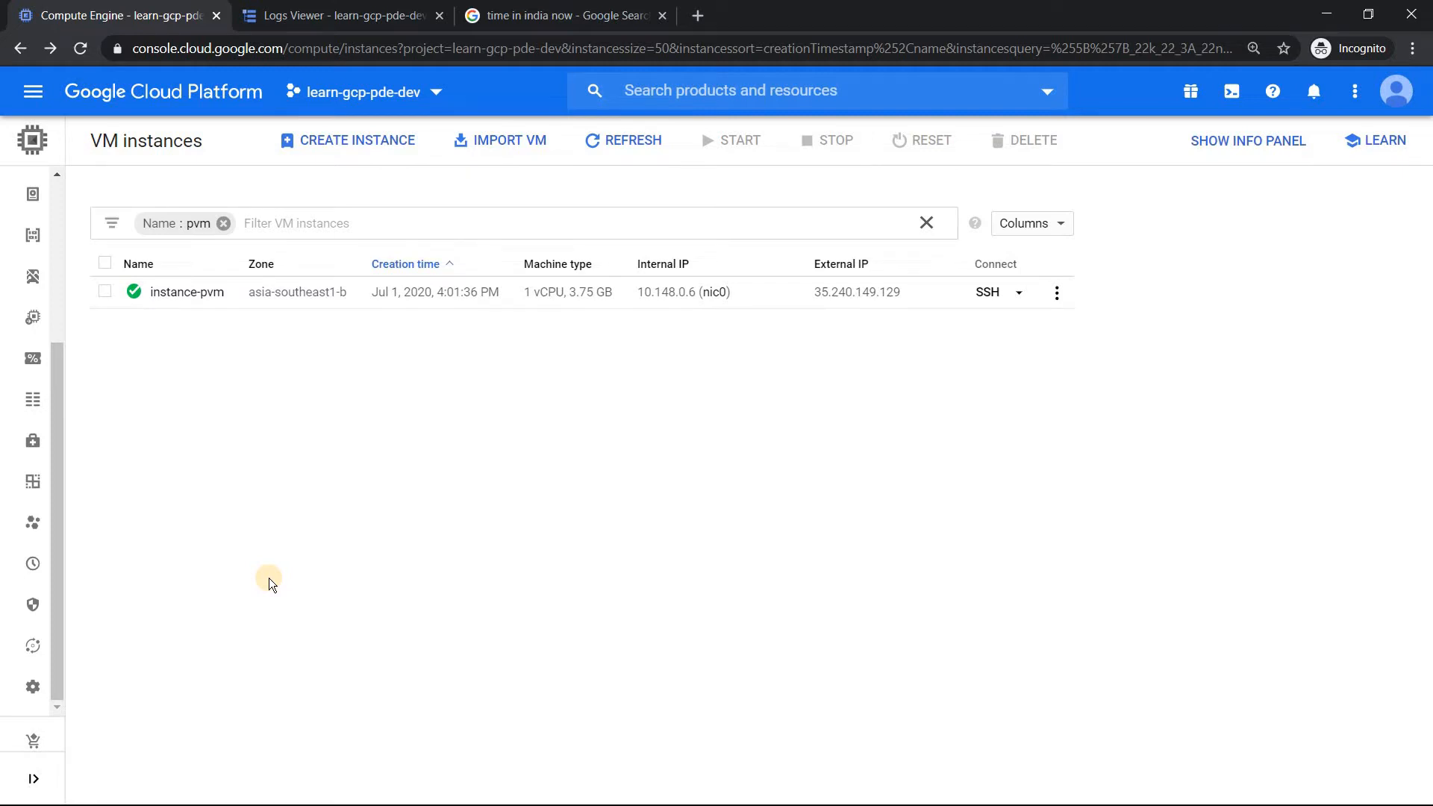
# Step: Rerun the "time in india now" search and return to the VM instances list
pyautogui.click(563, 15)
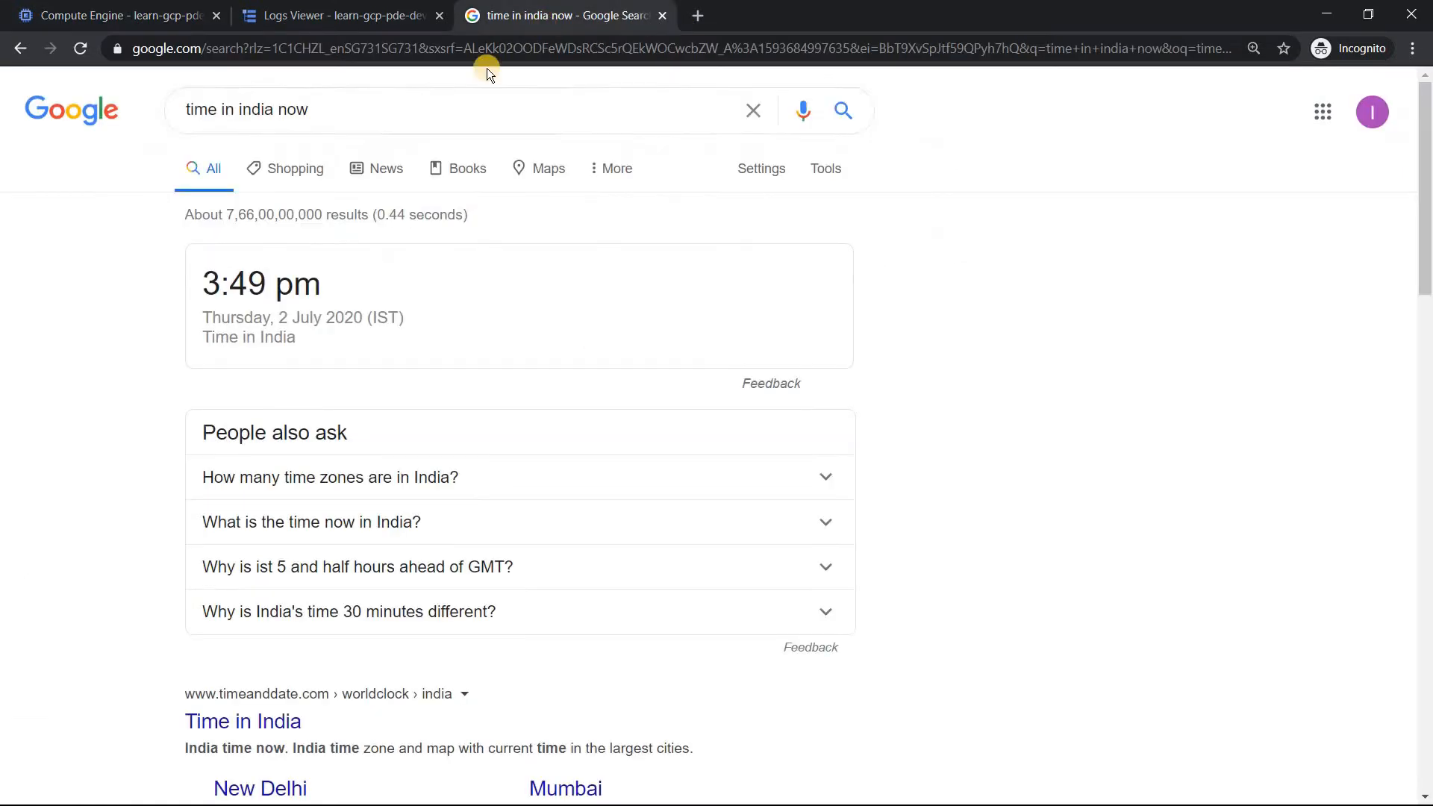
pyautogui.click(426, 111)
pyautogui.press('Return')
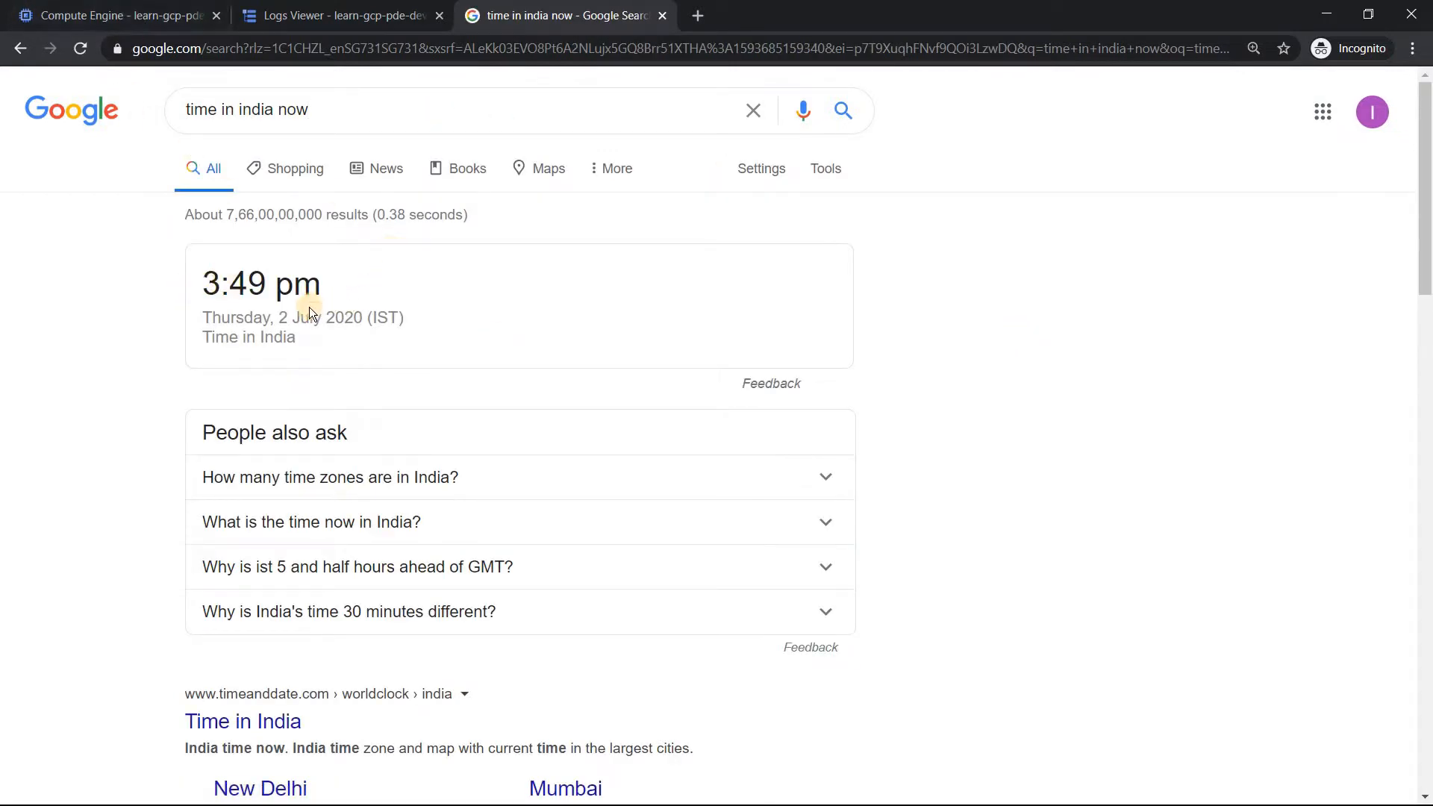
pyautogui.click(154, 20)
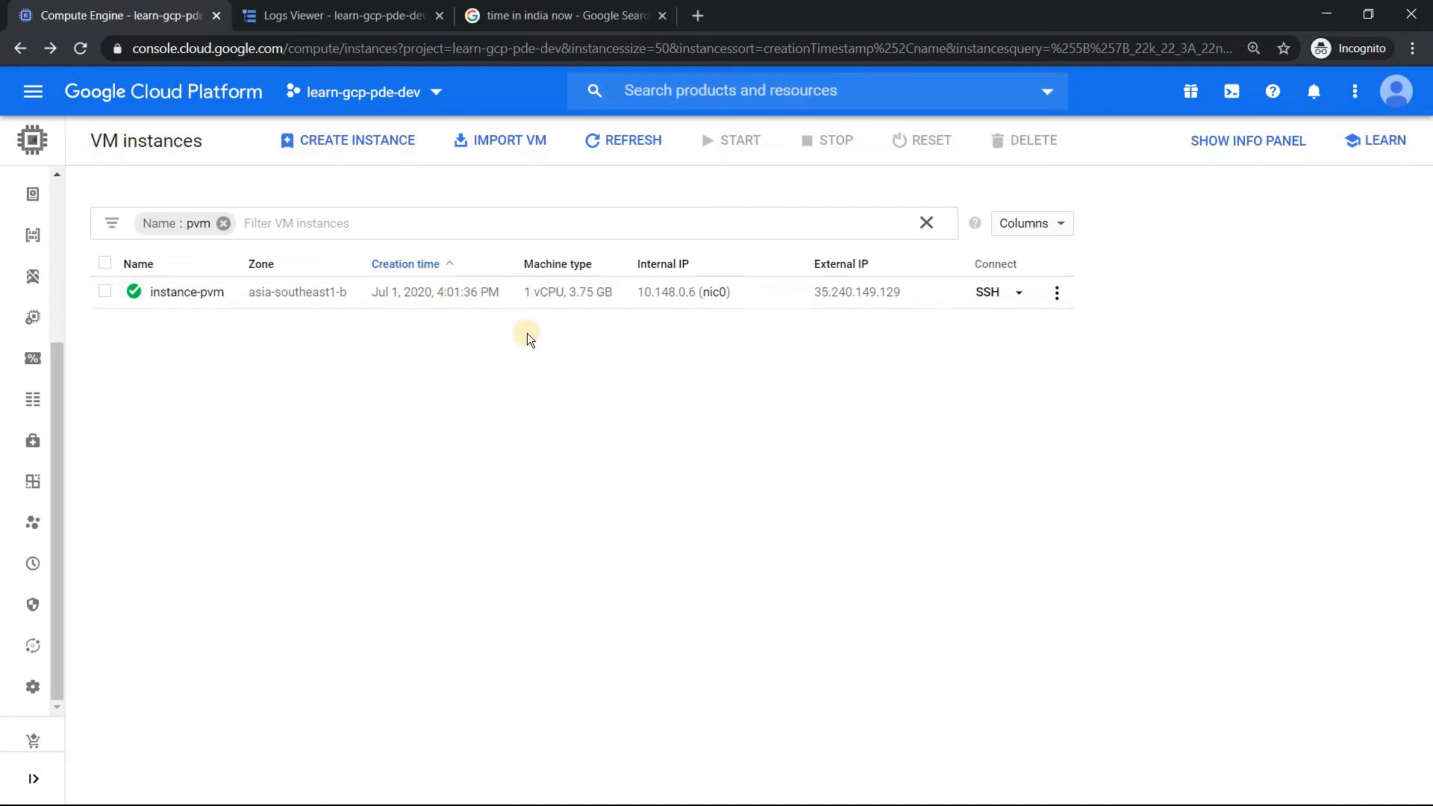
# Step: Compare the creation time of instance-pvm with the current time in India, refreshing the time search
pyautogui.click(542, 14)
pyautogui.click(88, 20)
pyautogui.click(489, 14)
pyautogui.click(393, 99)
pyautogui.press('Return')
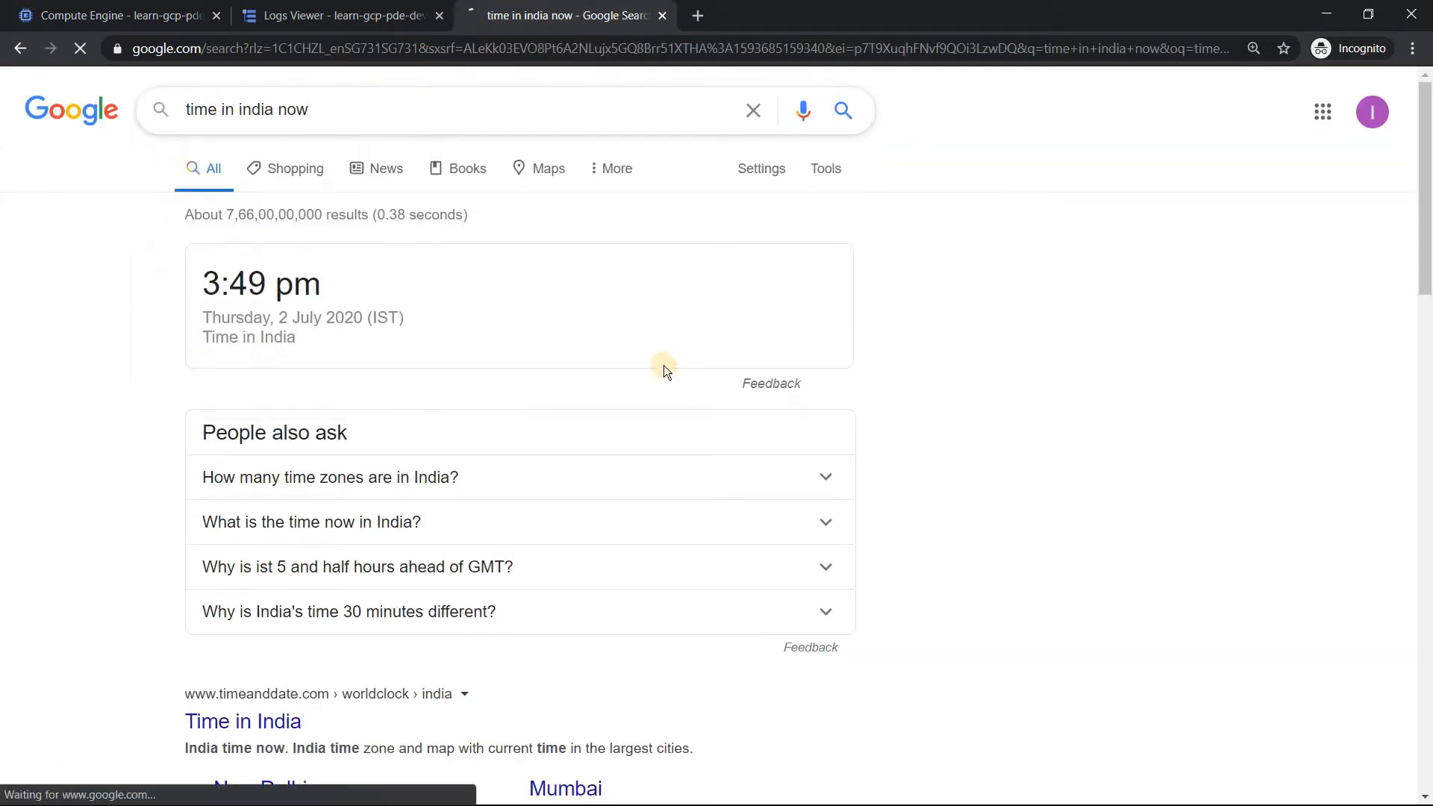
pyautogui.click(172, 16)
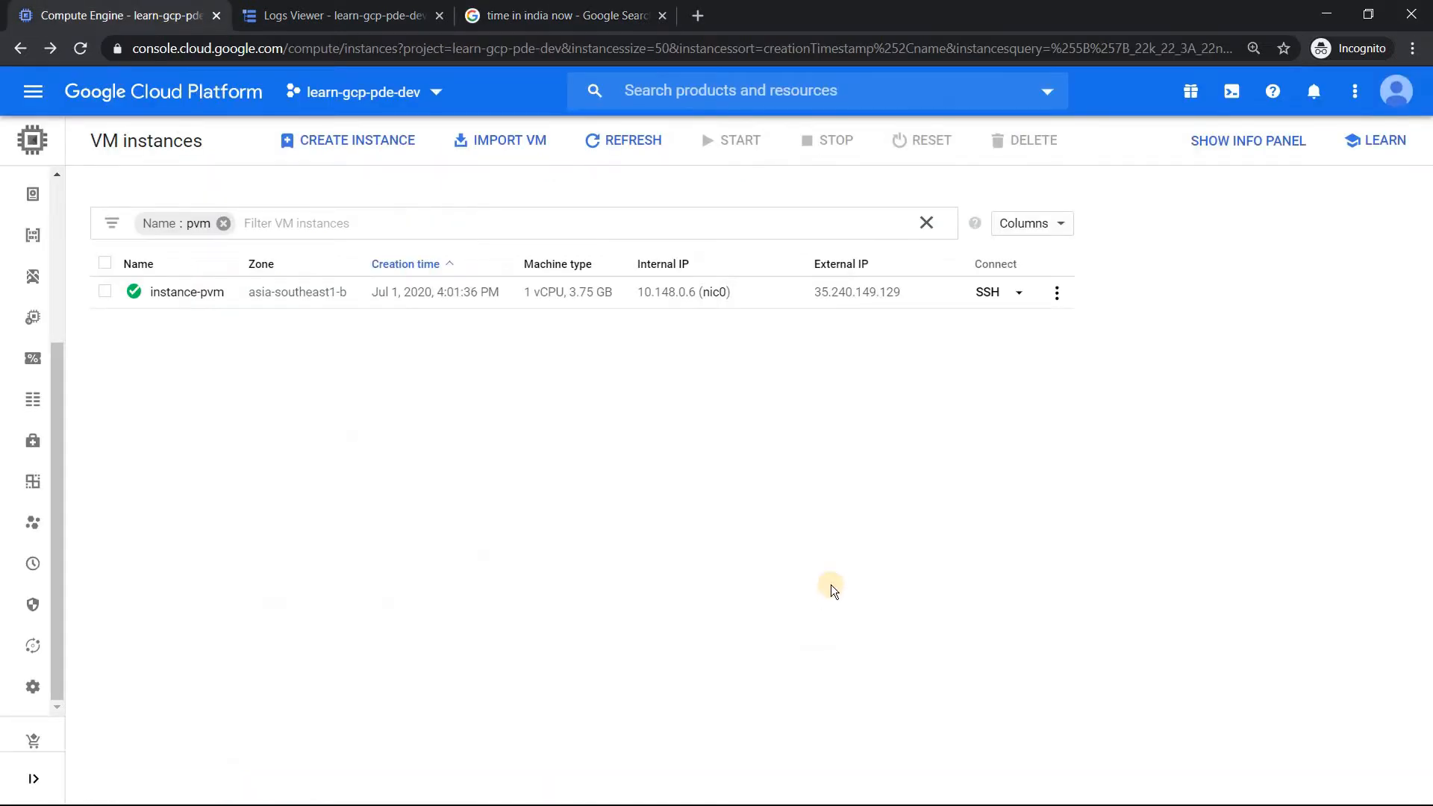
# Step: Open an SSH session to instance-pvm and start streaming its entries in the Logs Viewer
pyautogui.click(981, 293)
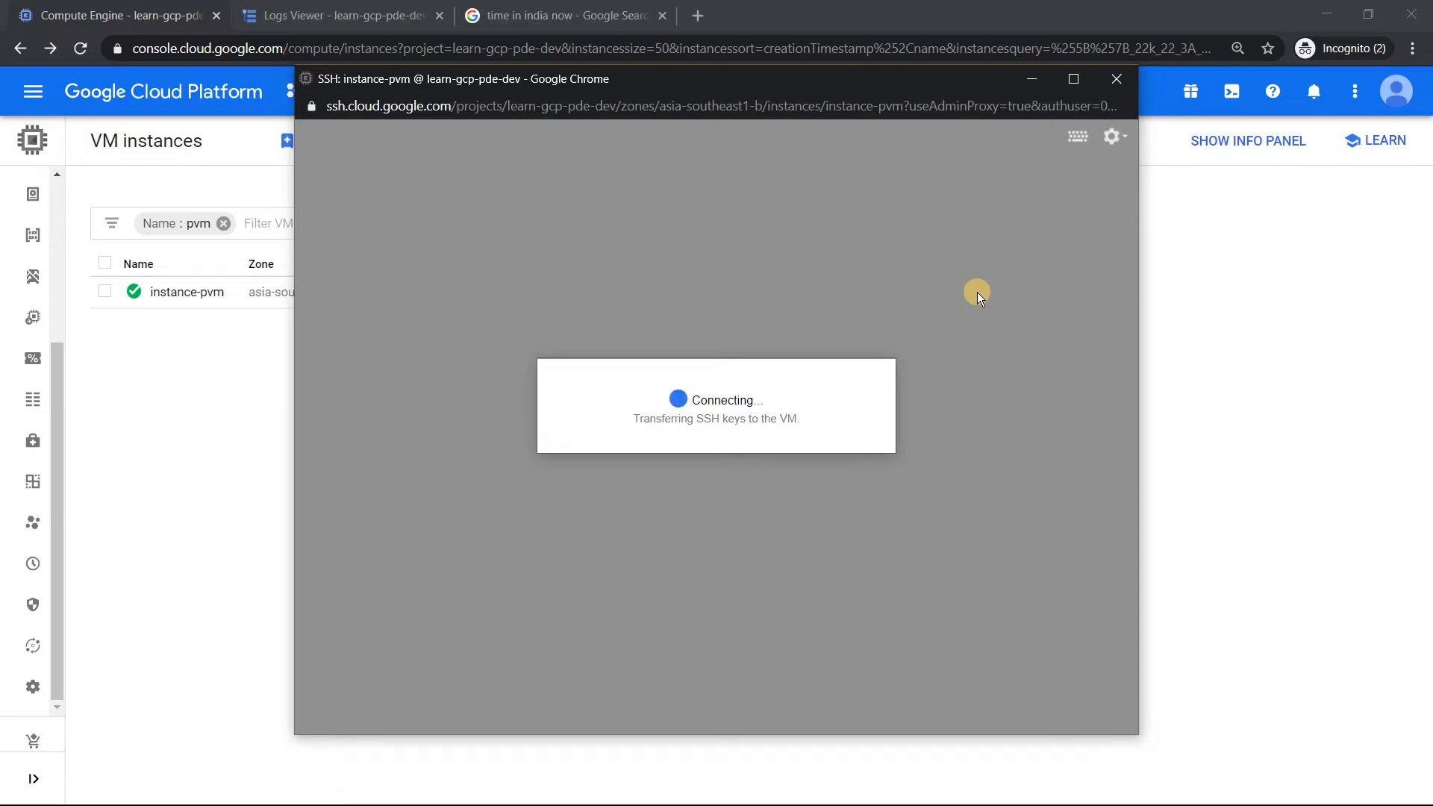
pyautogui.click(382, 13)
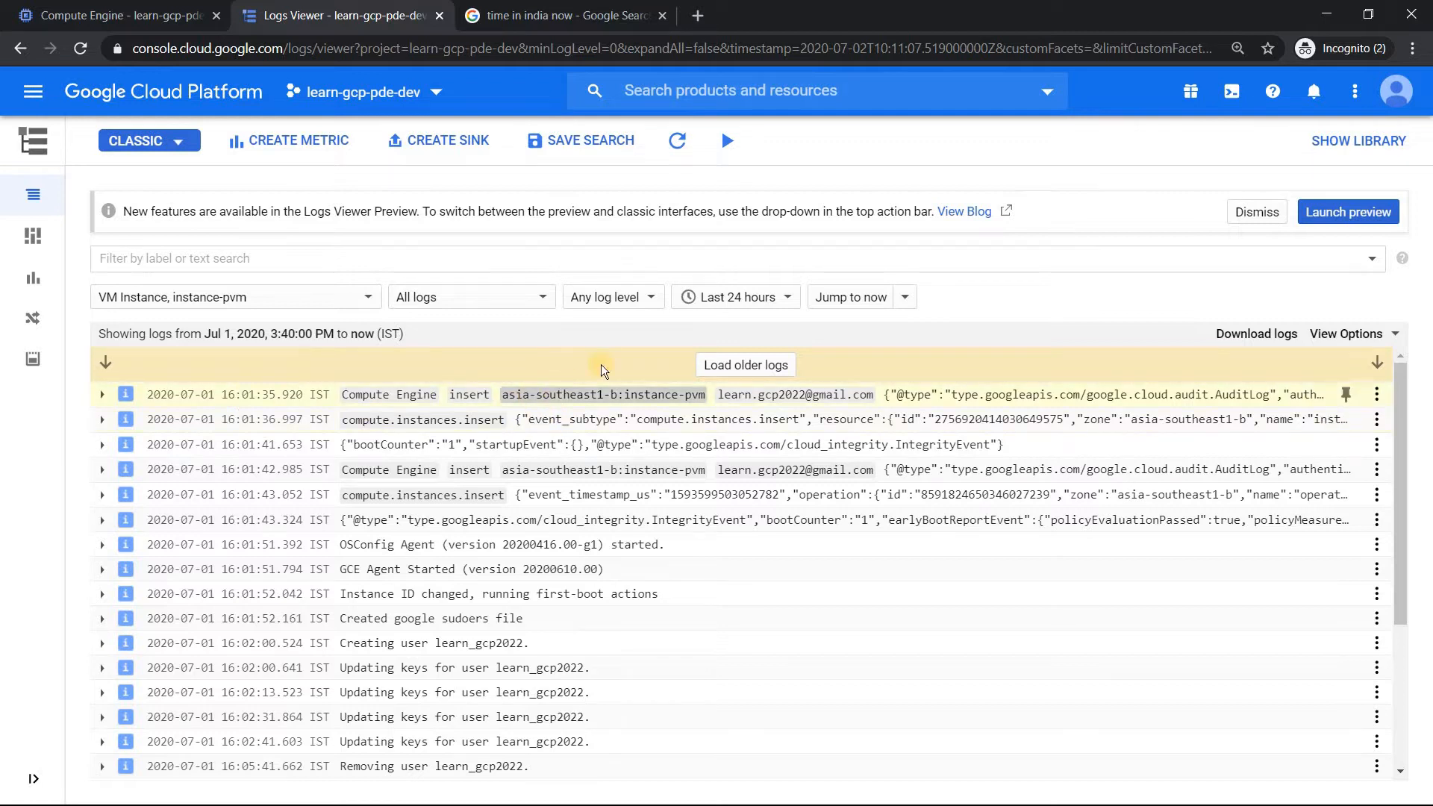
pyautogui.scroll(-3, 729, 503)
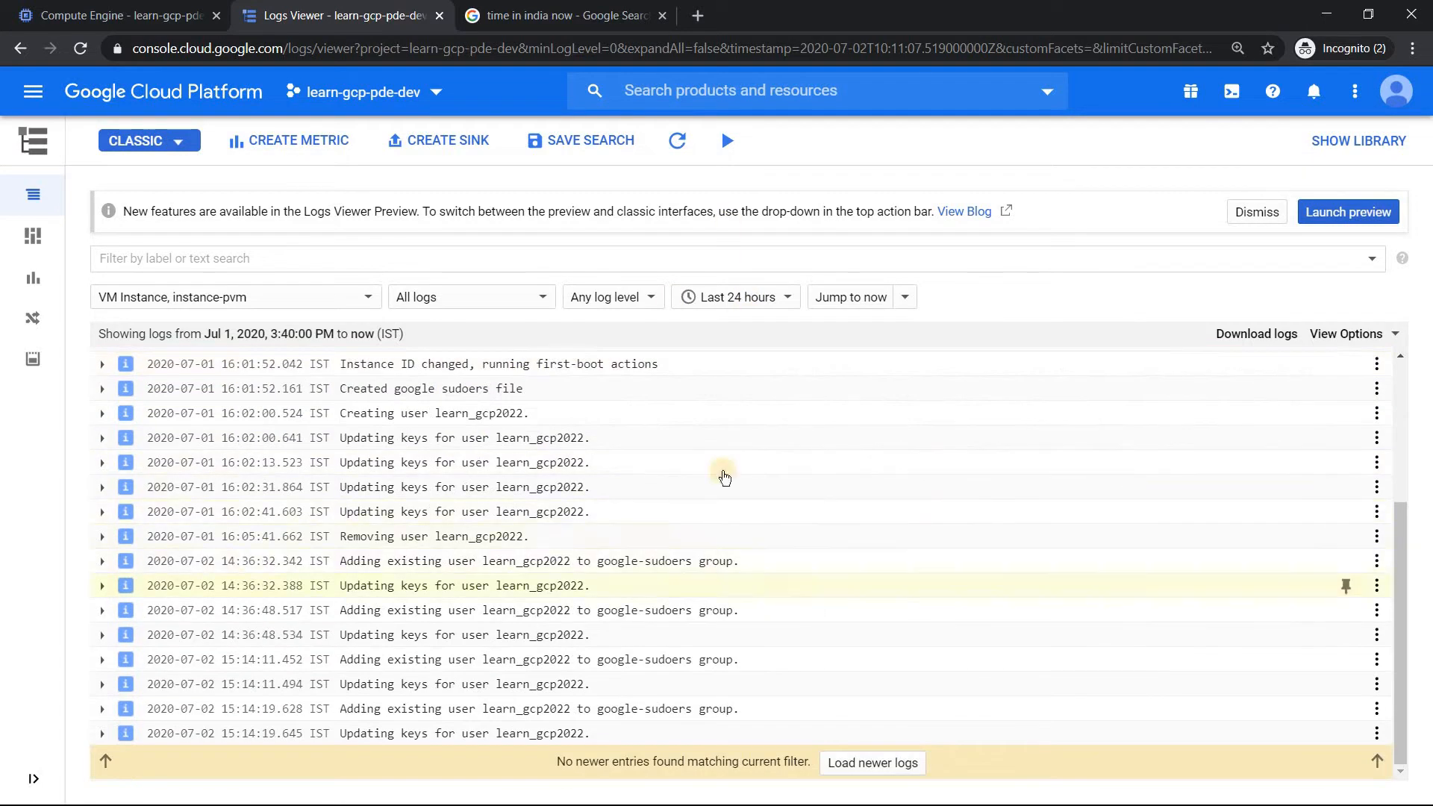
pyautogui.click(729, 155)
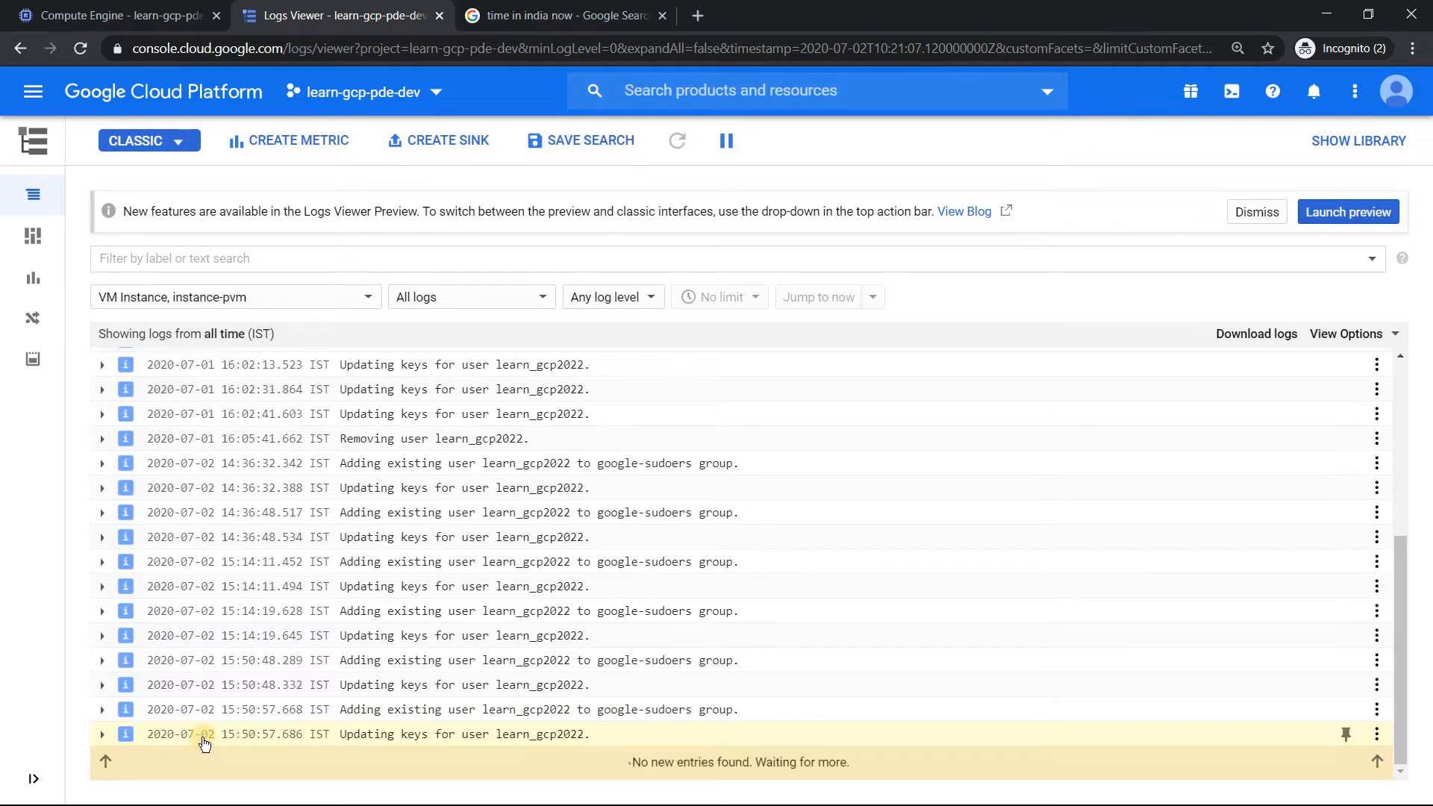
# Step: Clear the SSH terminal of instance-pvm and list the home directory's contents with ls
pyautogui.click(146, 14)
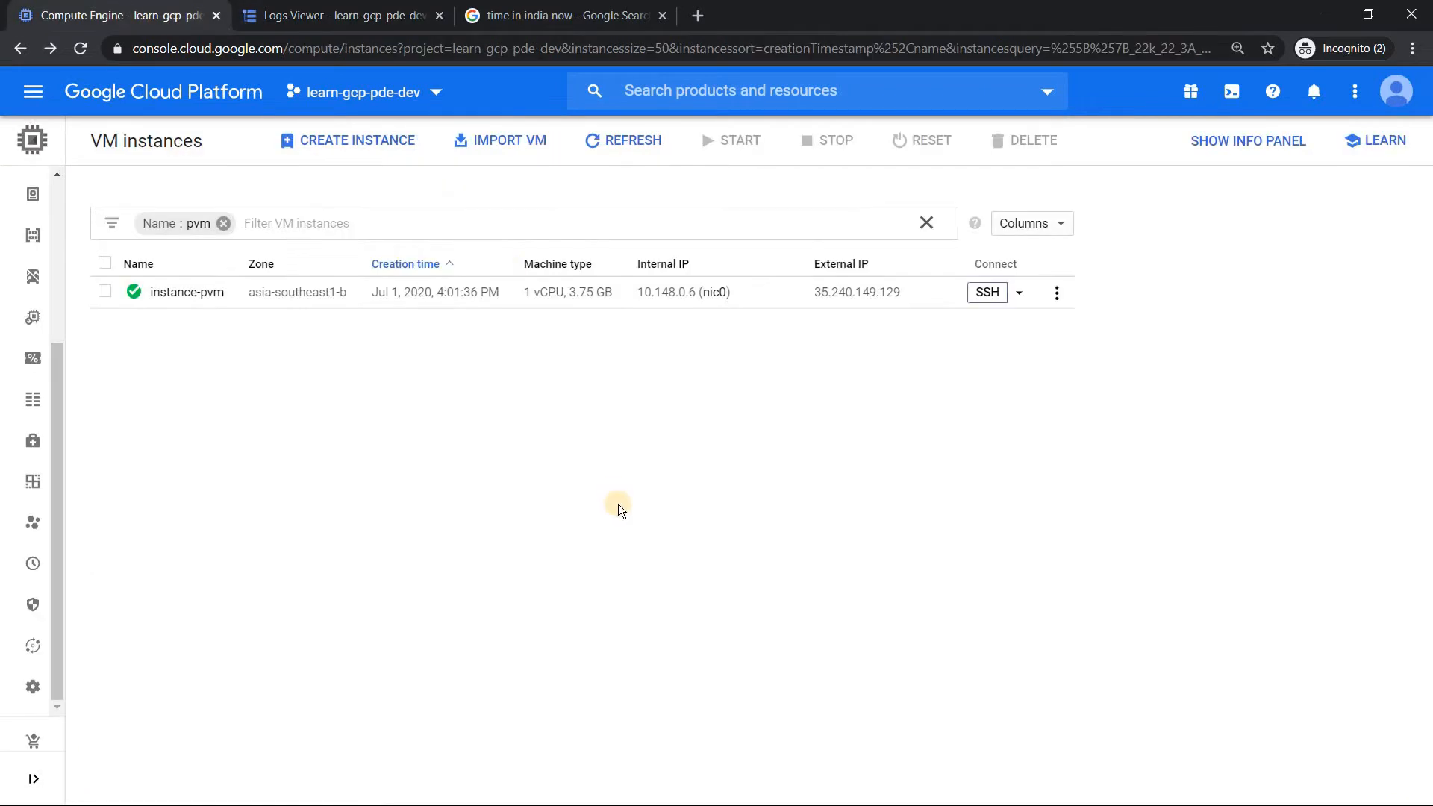
pyautogui.hotkey('alt', 'Tab')
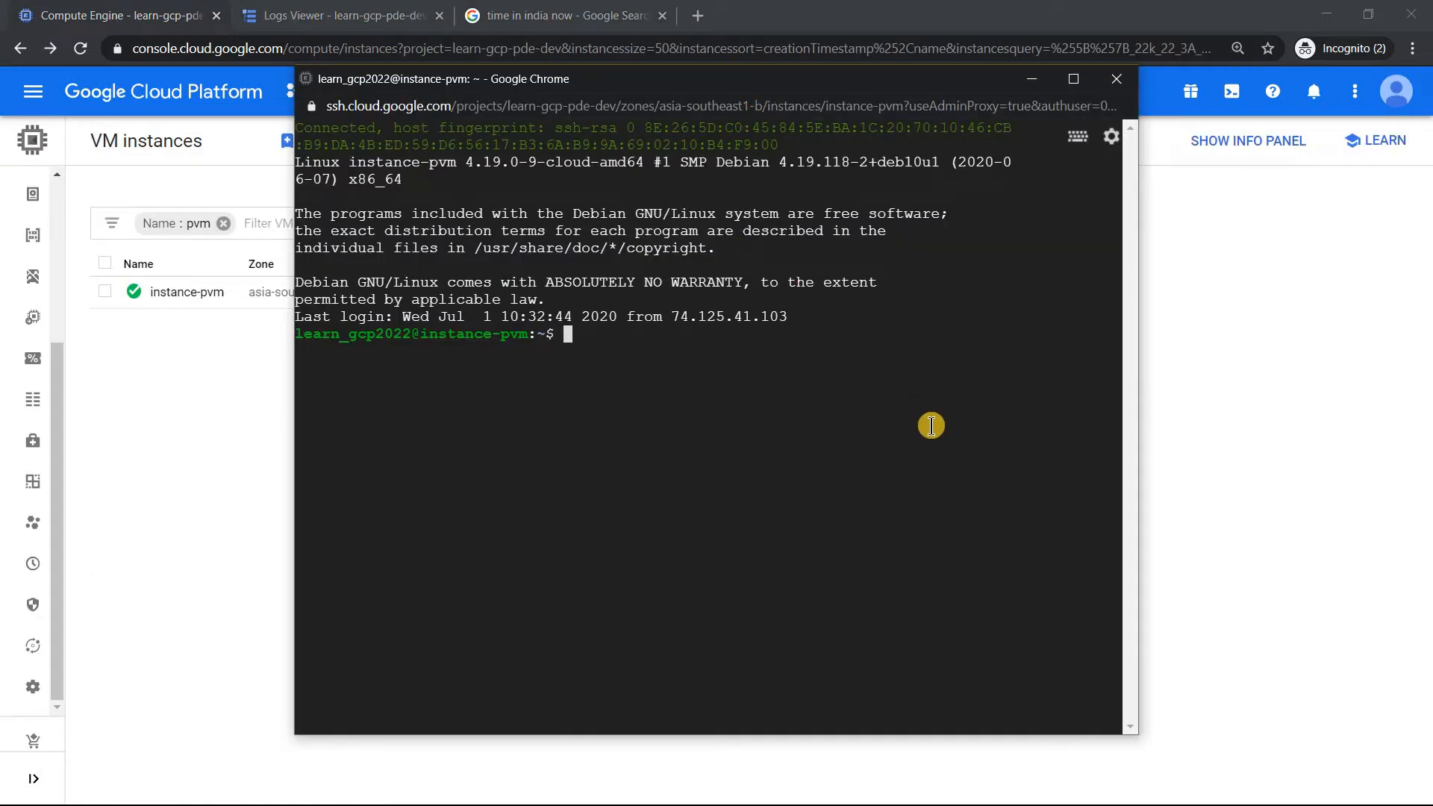
pyautogui.hotkey('ctrl', 'l')
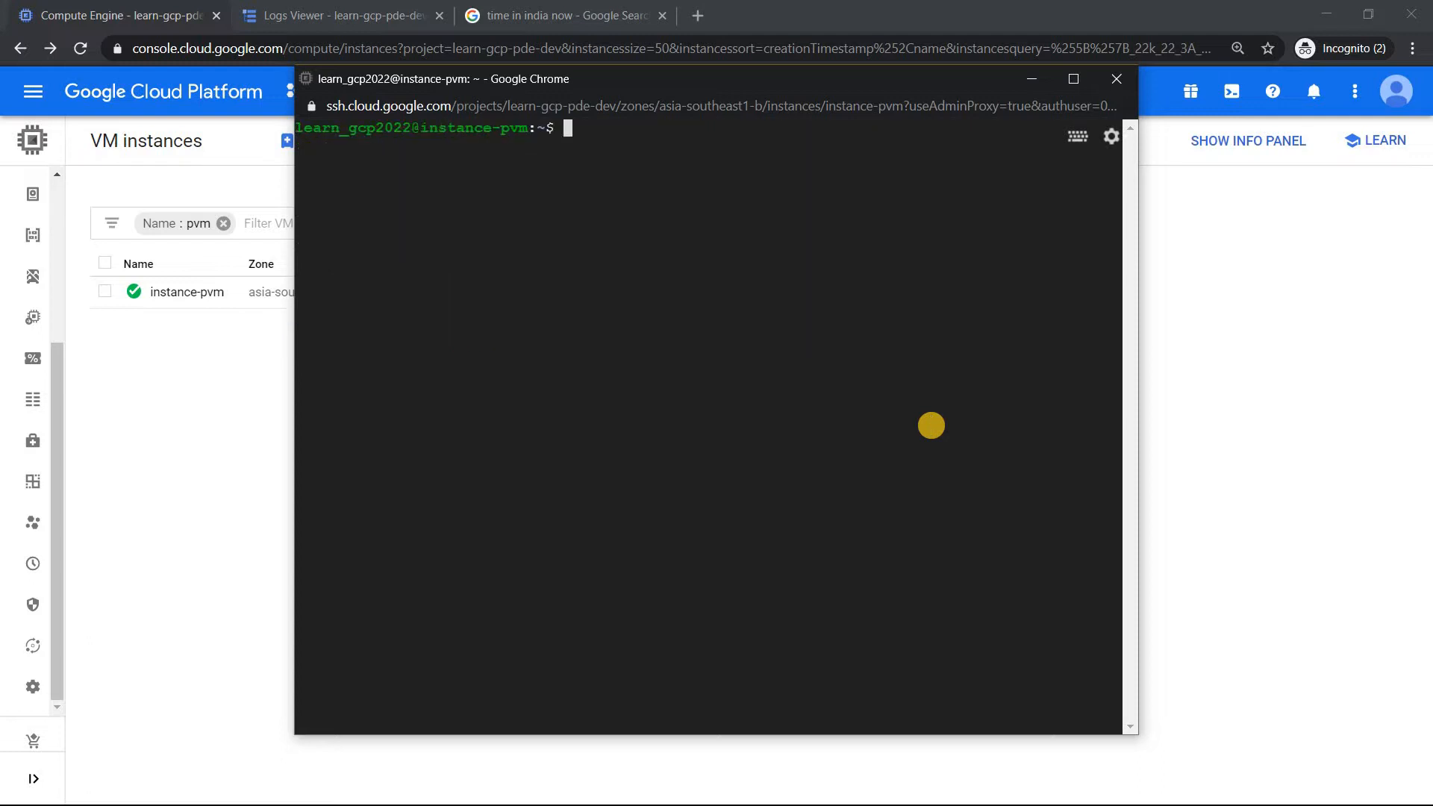
pyautogui.write('ls')
pyautogui.press('Return')
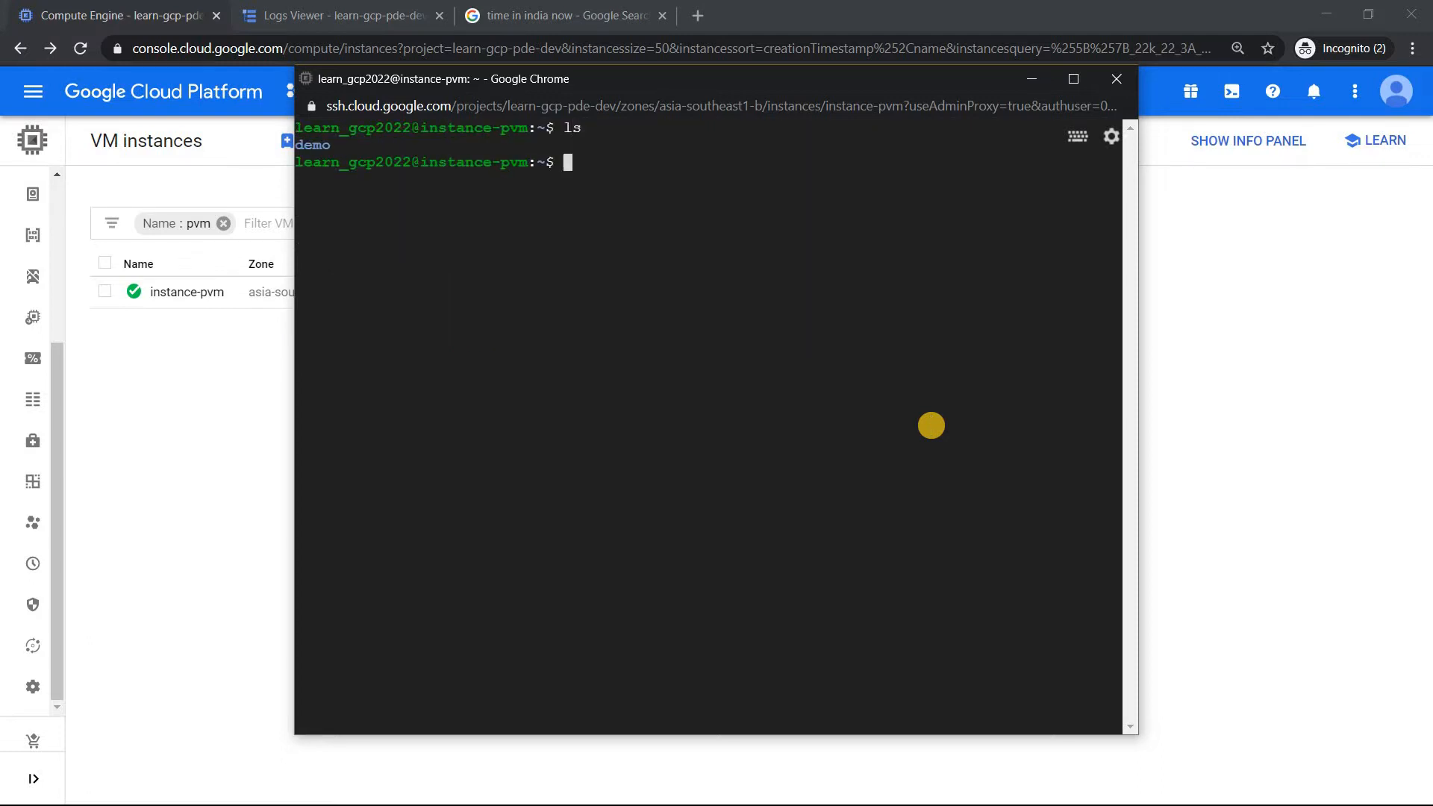
# Step: Change into the demo directory on the VM and list its files
pyautogui.write('cd de')
pyautogui.press('Tab')
pyautogui.press('Return')
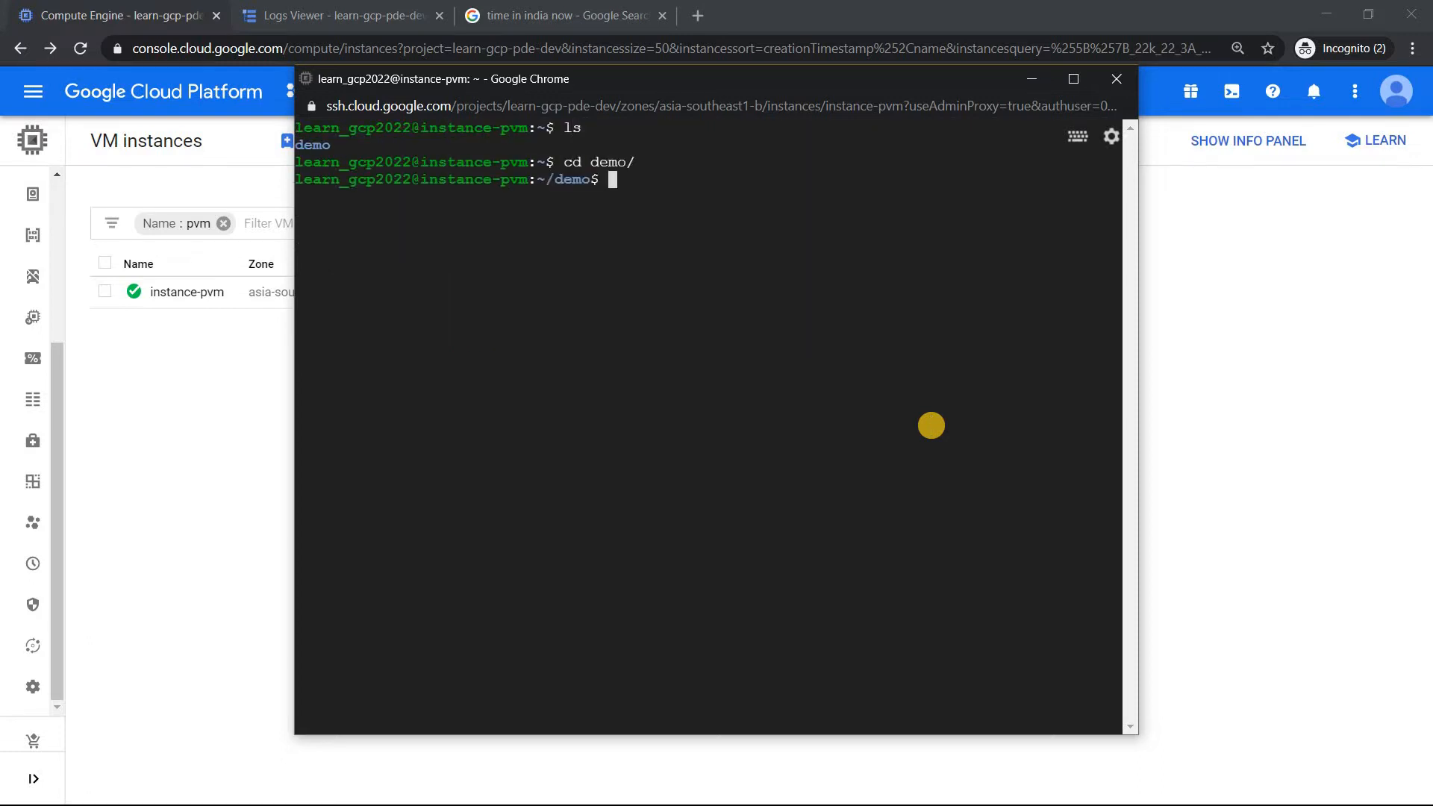
pyautogui.write('ls')
pyautogui.press('Return')
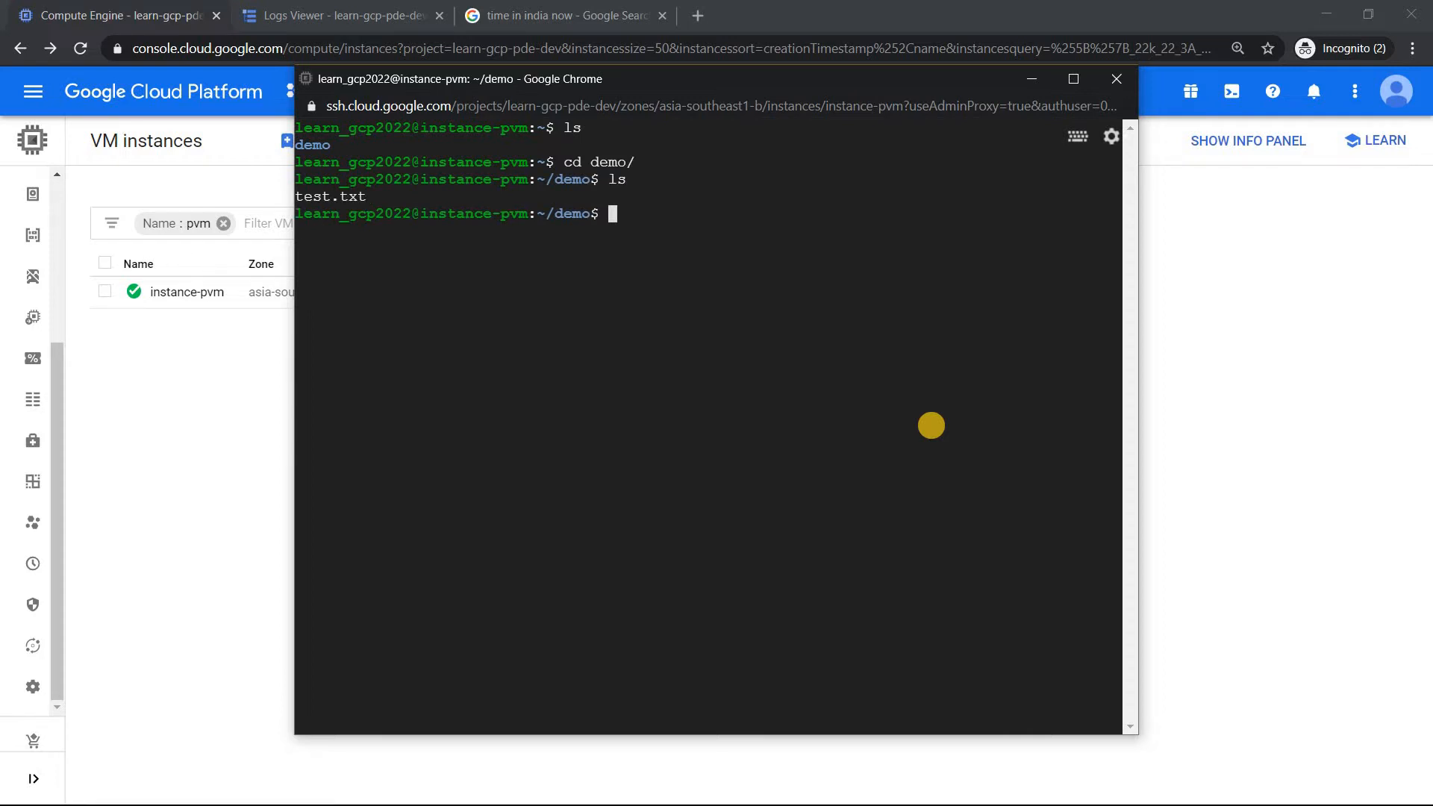
# Step: Display the contents of test.txt in the terminal with the cat command
pyautogui.write('ct')
pyautogui.press('Tab')
pyautogui.press('Left')
pyautogui.press('Left')
pyautogui.press('Left')
pyautogui.press('Left')
pyautogui.press('Left')
pyautogui.press('Left')
pyautogui.press('Left')
pyautogui.press('Left')
pyautogui.press('Left')
pyautogui.press('Left')
pyautogui.press('Left')
pyautogui.write('a')
pyautogui.press('Return')
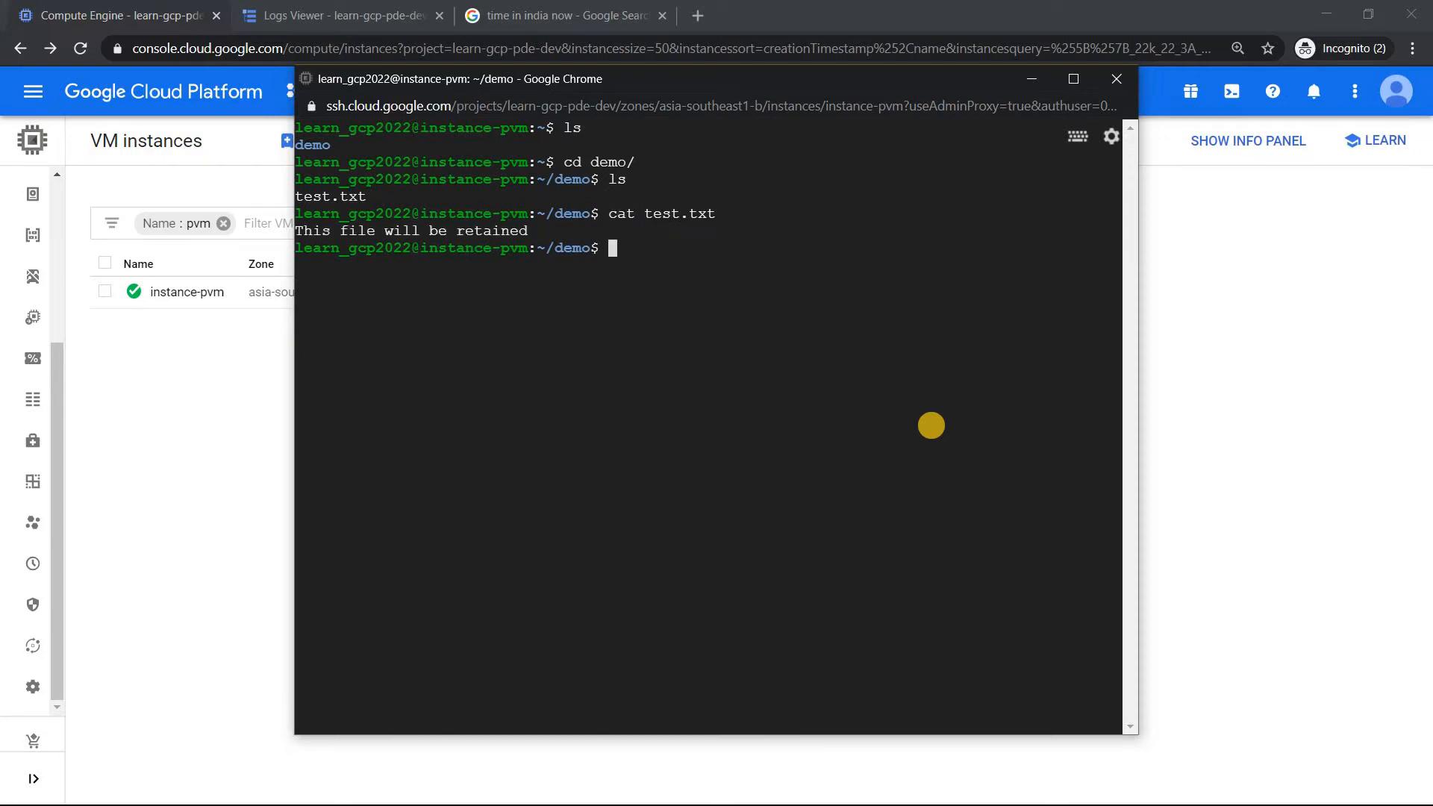
# Step: Check the installed Git version with git --version and close the SSH session
pyautogui.write('git --version')
pyautogui.press('Return')
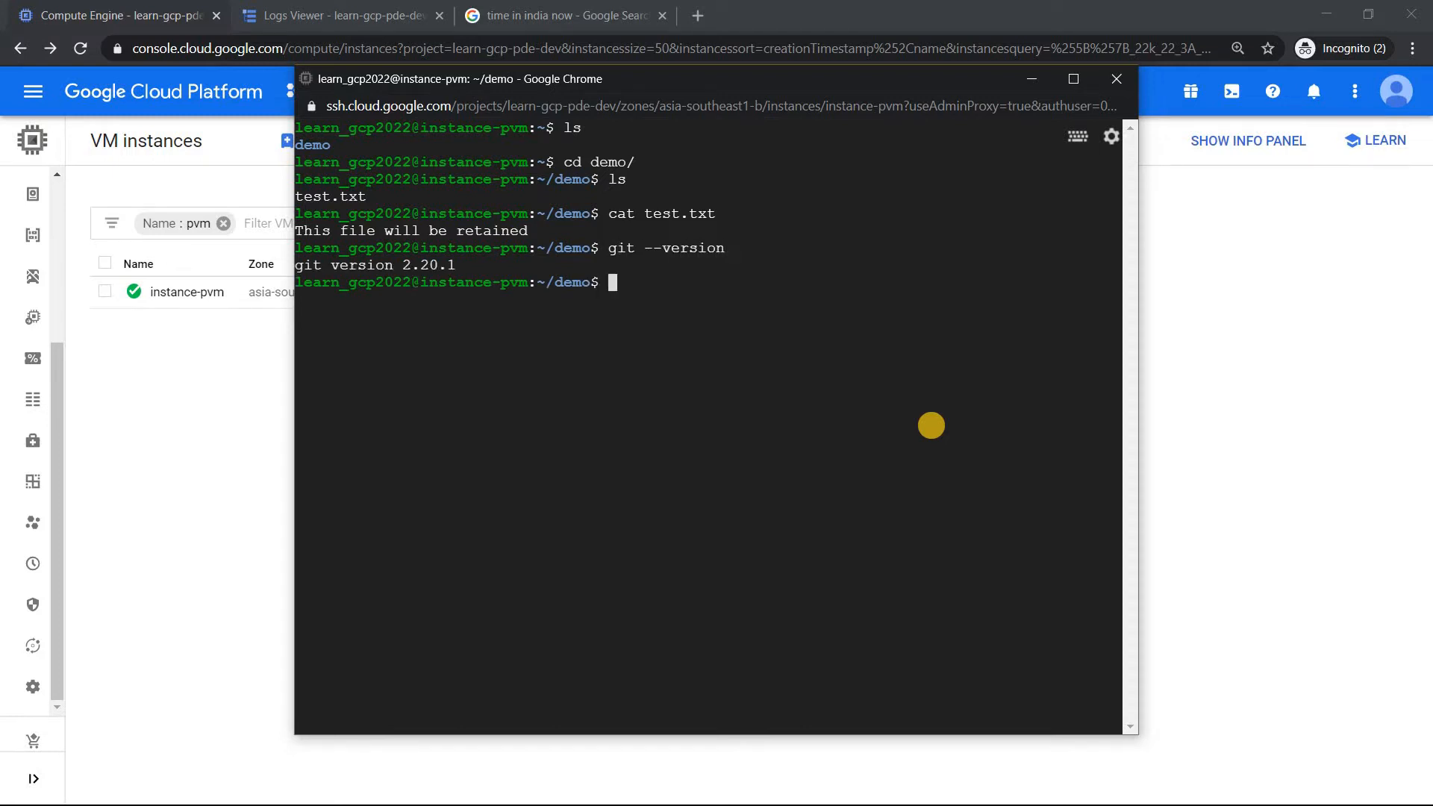
pyautogui.click(1116, 79)
pyautogui.click(810, 206)
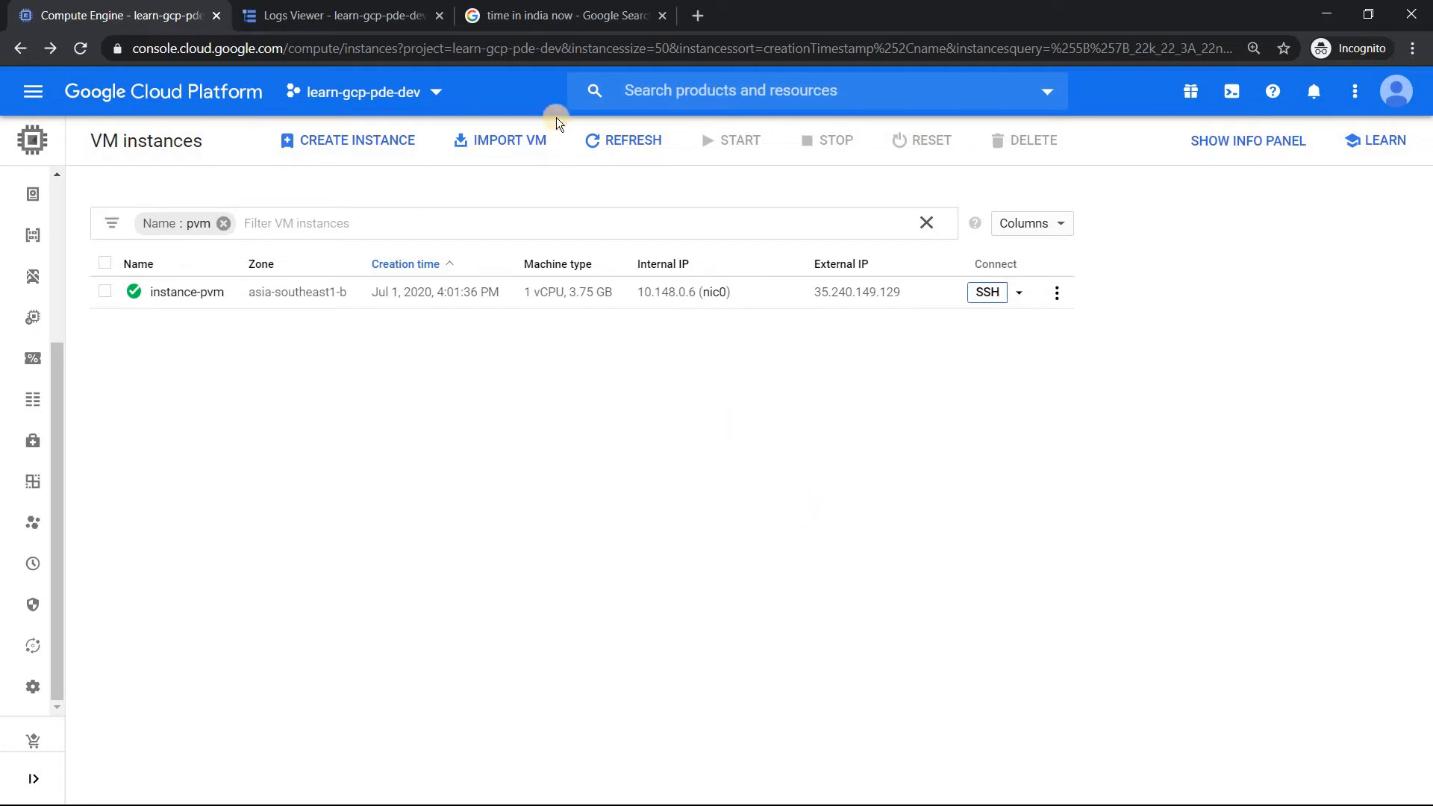
# Step: Refresh the "time in india now" search to see the current time
pyautogui.click(551, 15)
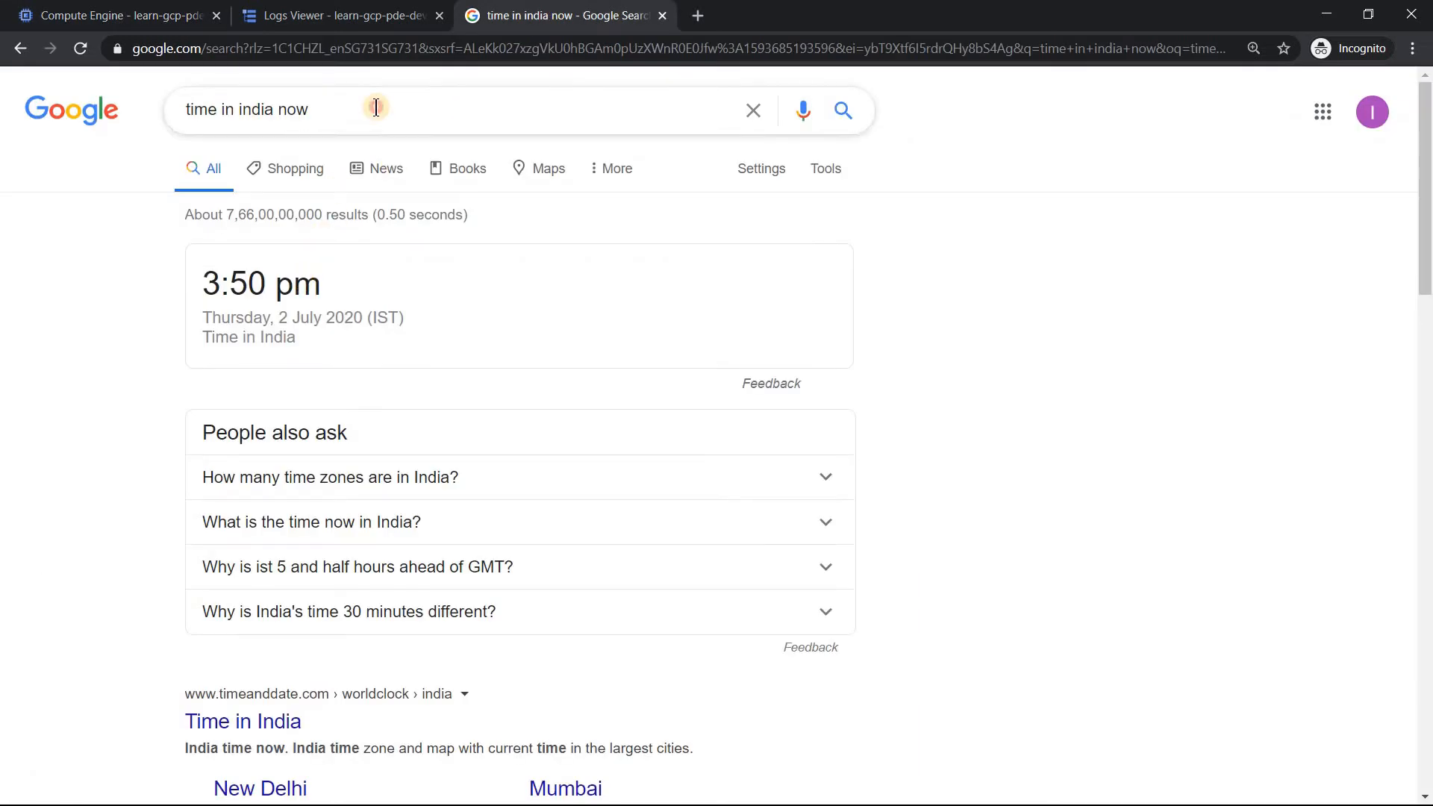
pyautogui.click(376, 108)
pyautogui.press('Return')
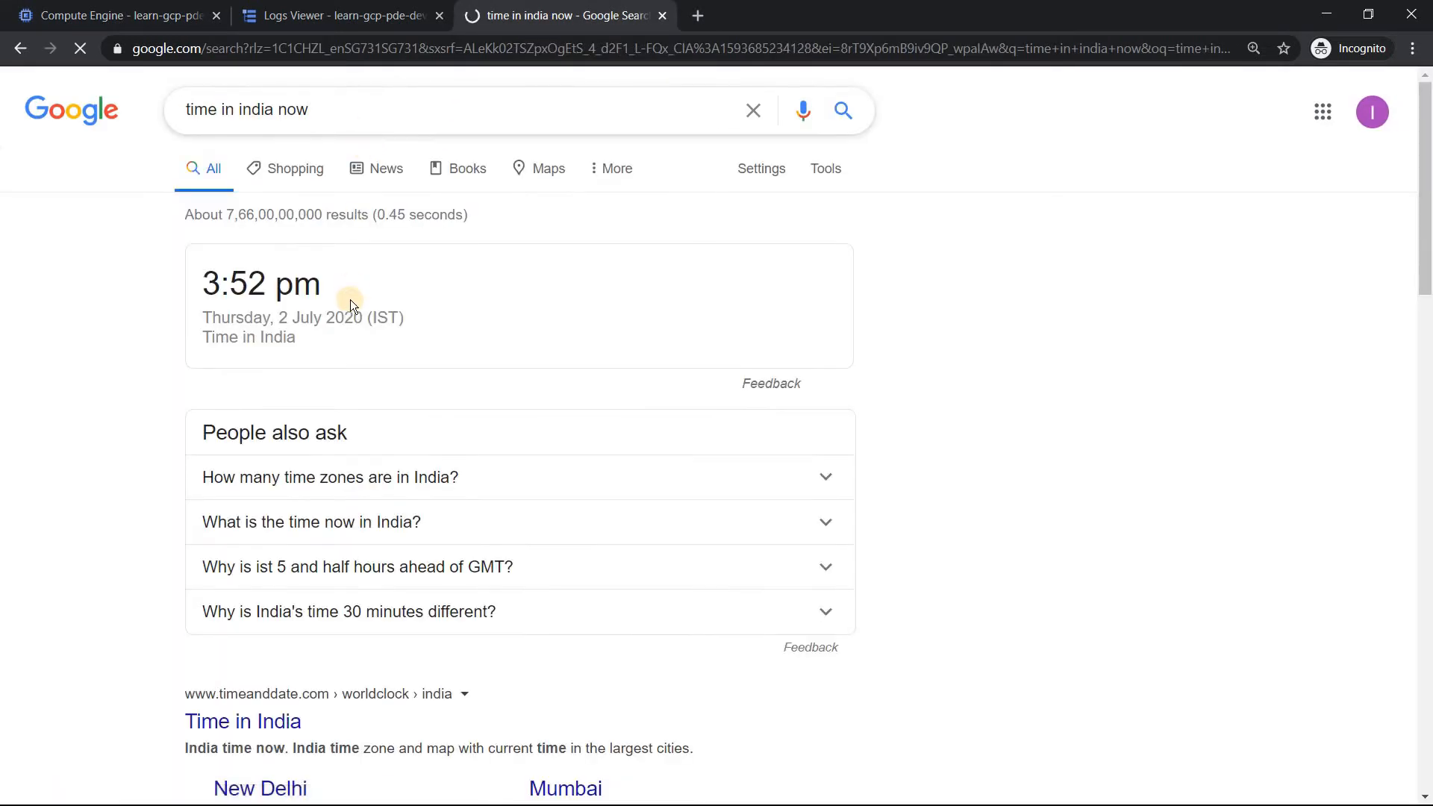
# Step: Check the VM instances list and the streaming logs of instance-pvm against the current India time
pyautogui.click(149, 10)
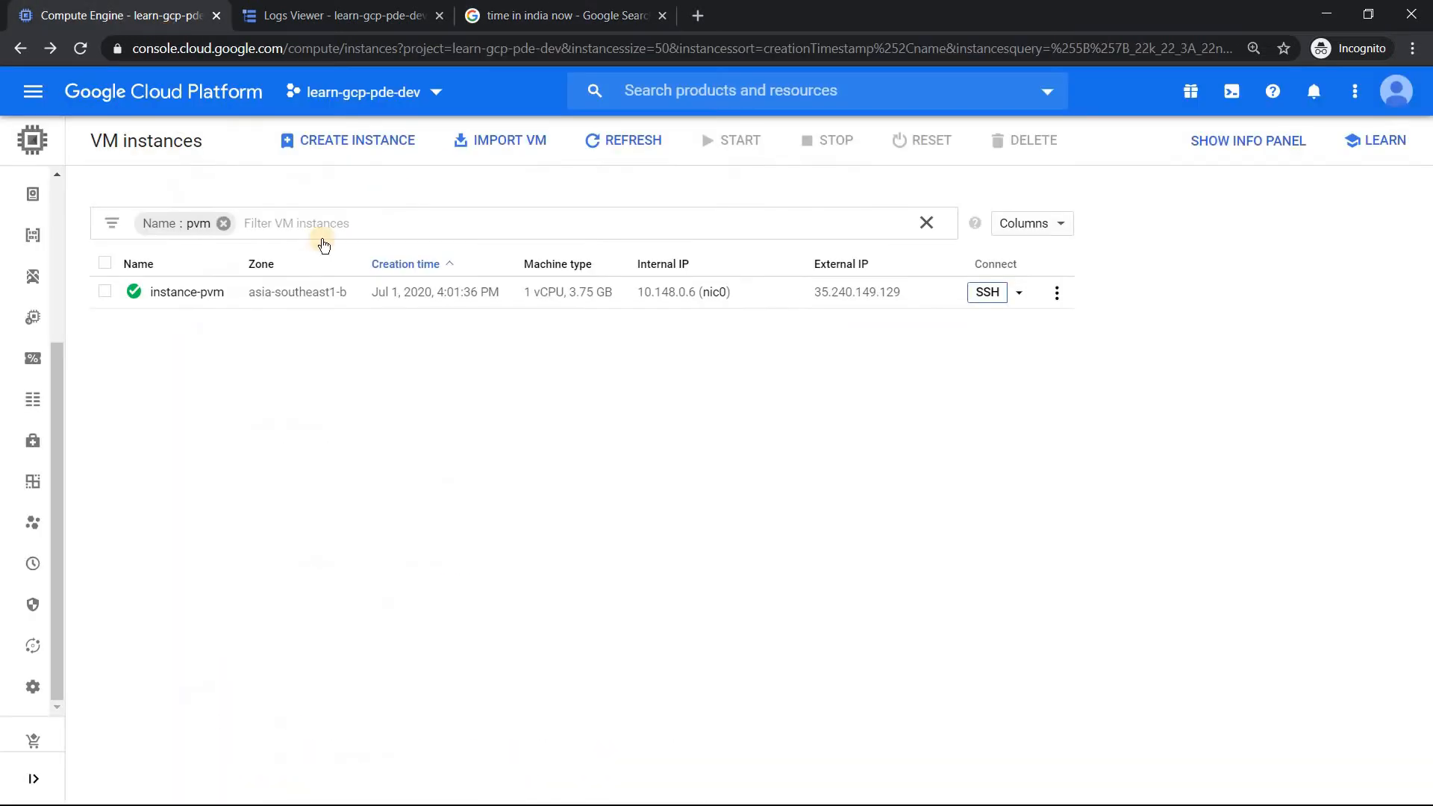
pyautogui.click(379, 16)
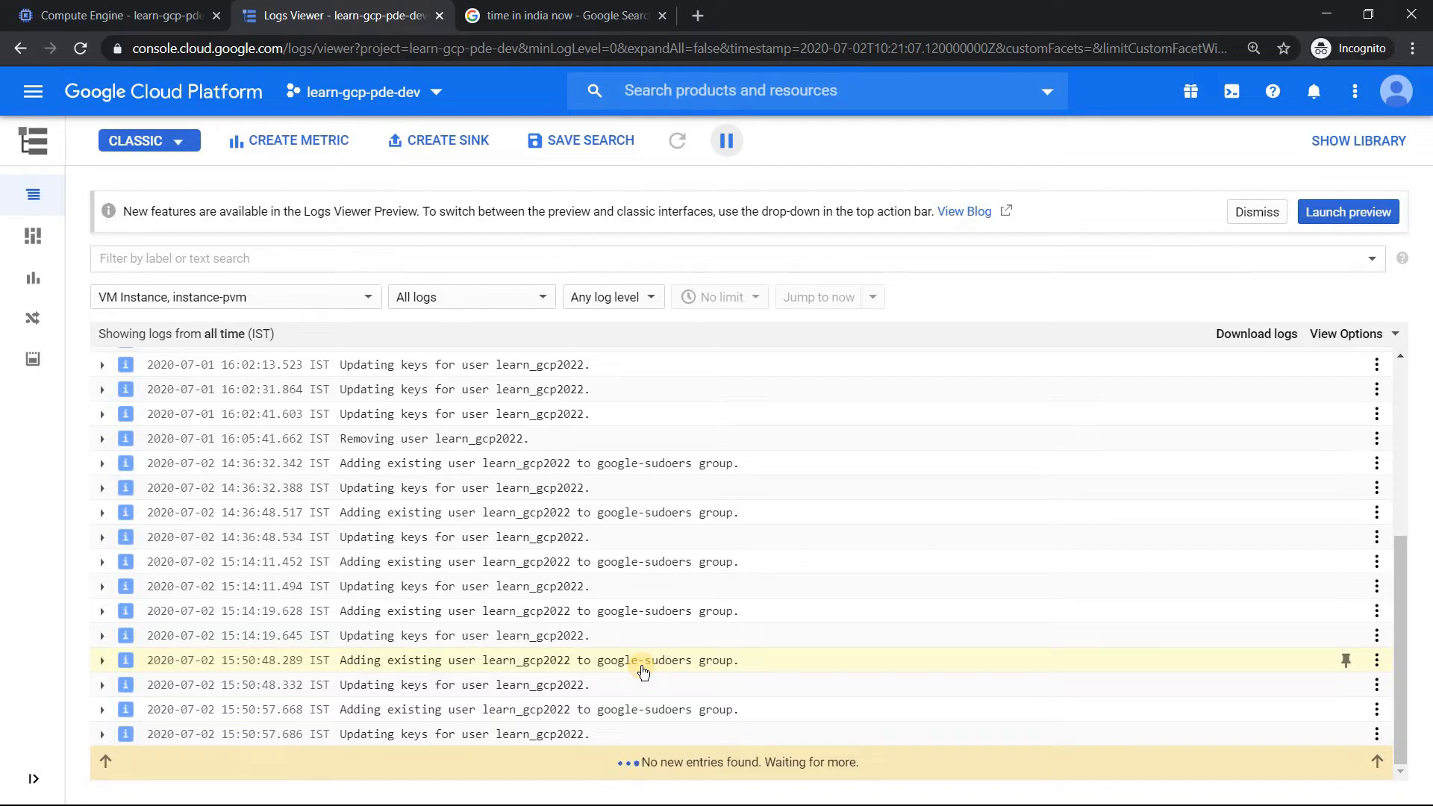
pyautogui.click(121, 16)
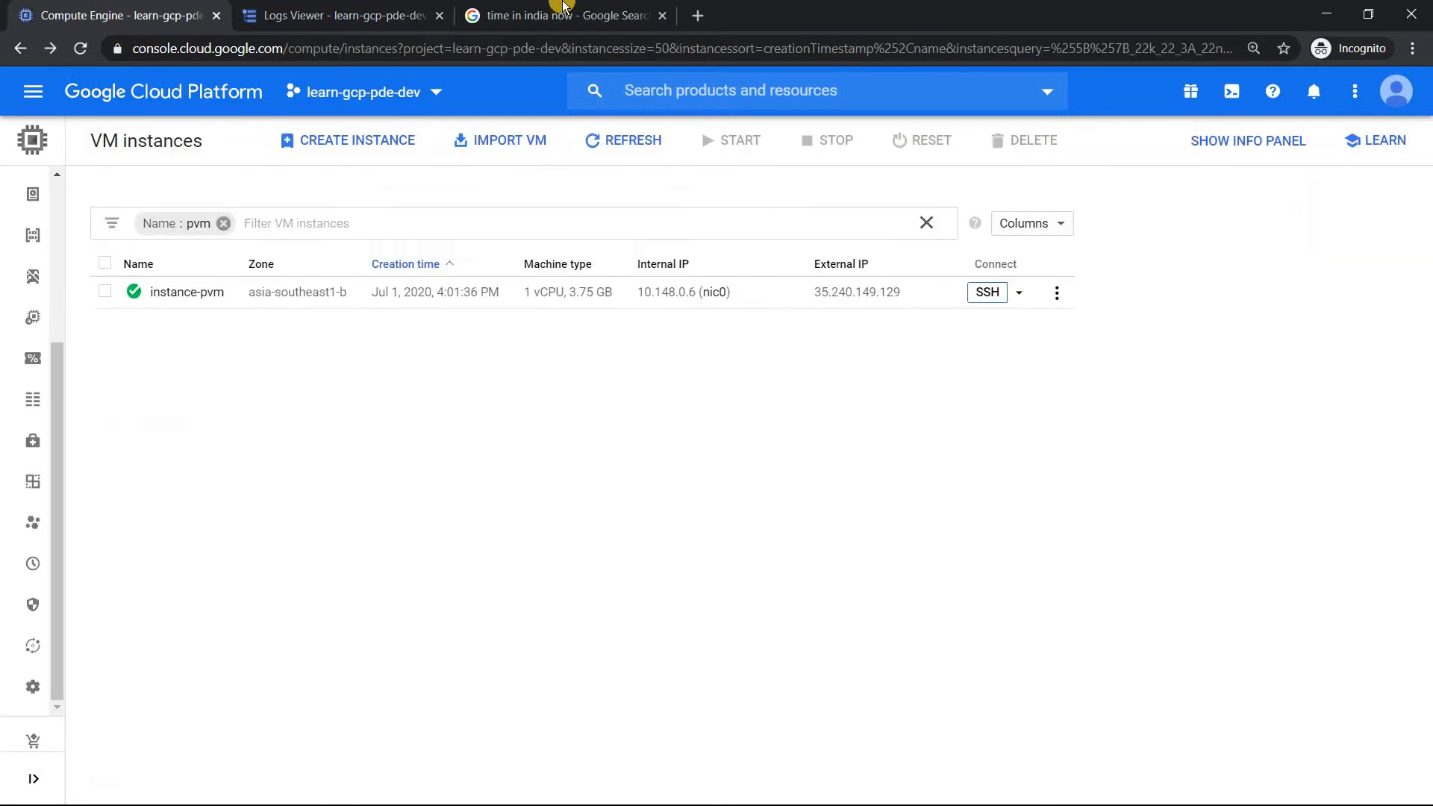
pyautogui.click(563, 11)
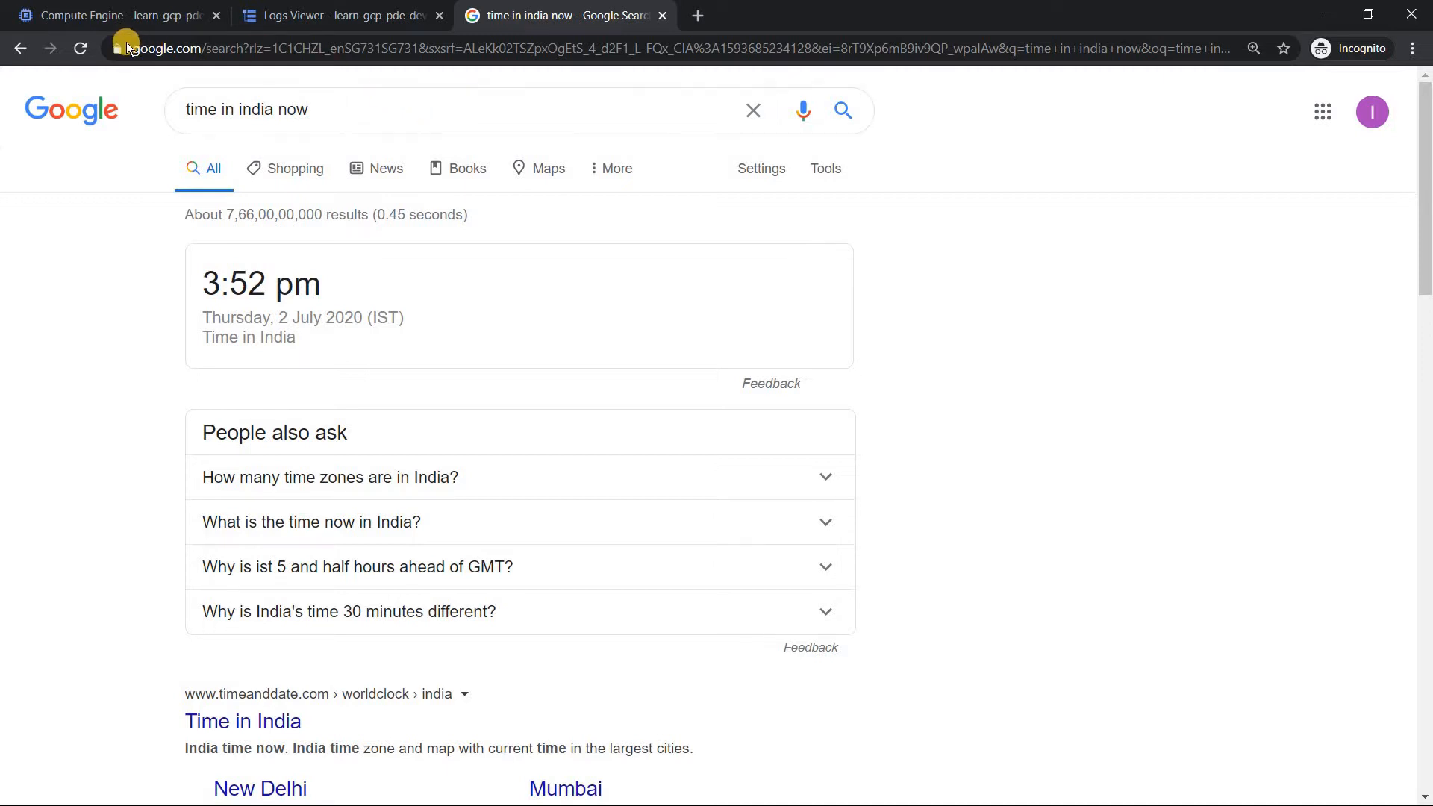
pyautogui.click(138, 14)
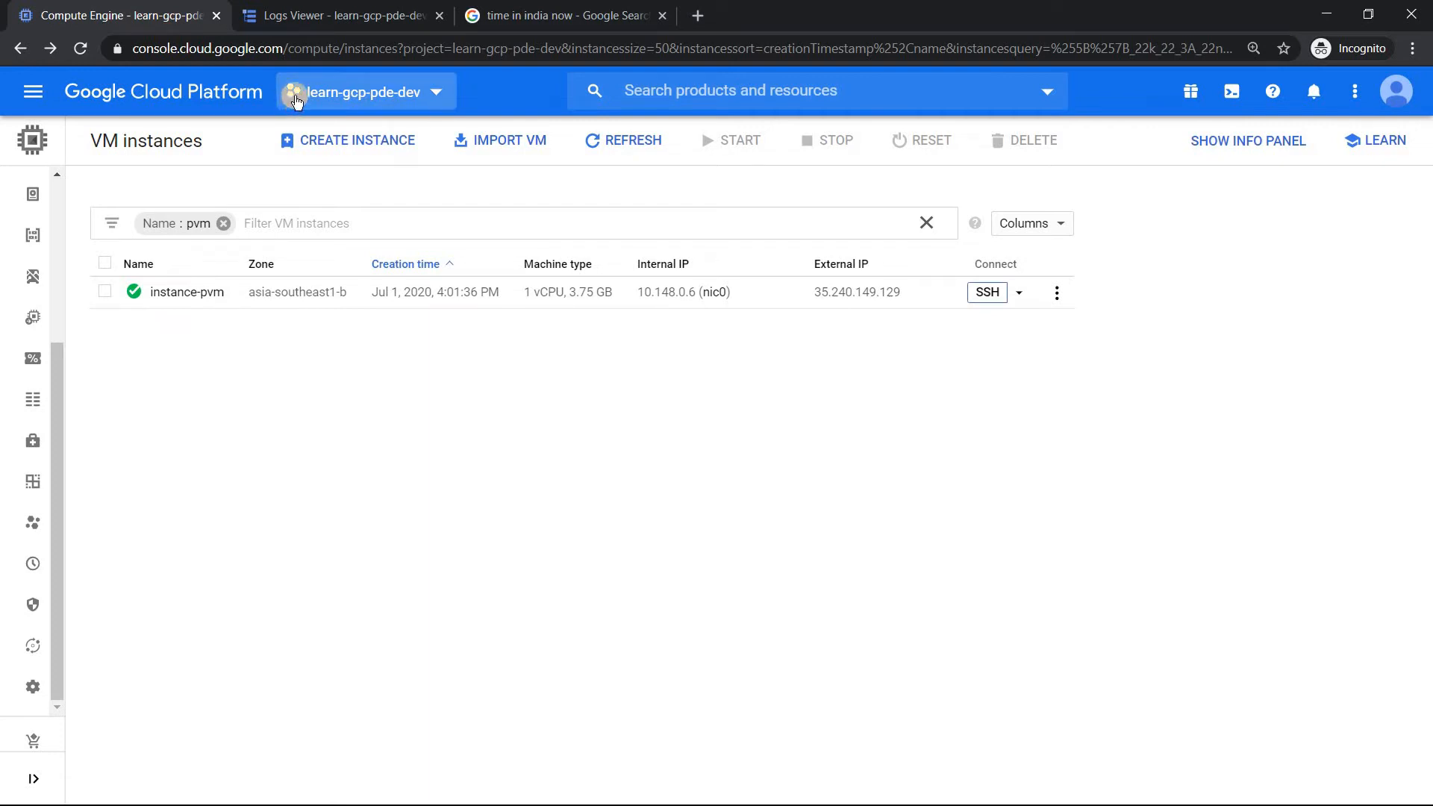
# Step: Search again for "time in india now" to get an updated time
pyautogui.click(560, 15)
pyautogui.click(469, 116)
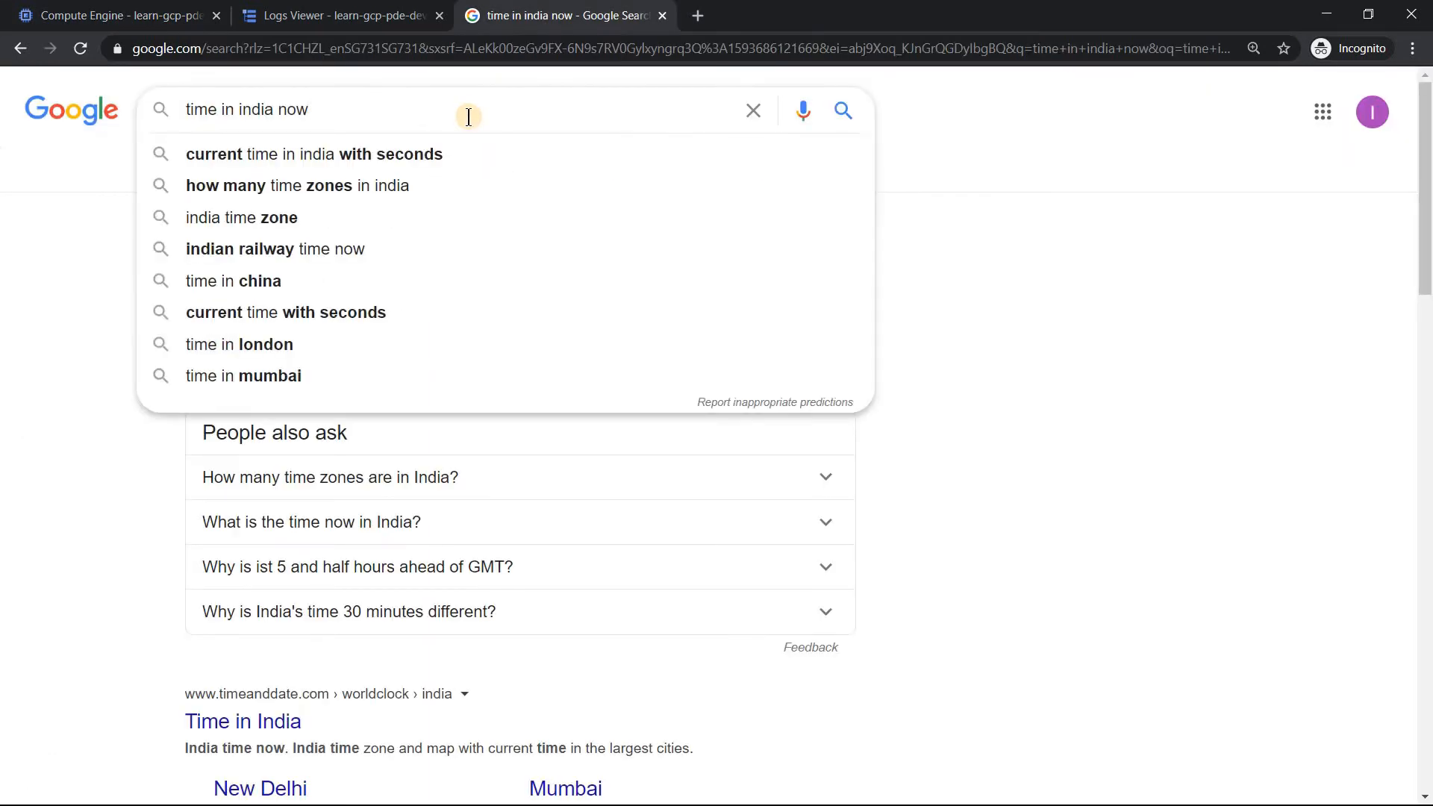
pyautogui.press('Return')
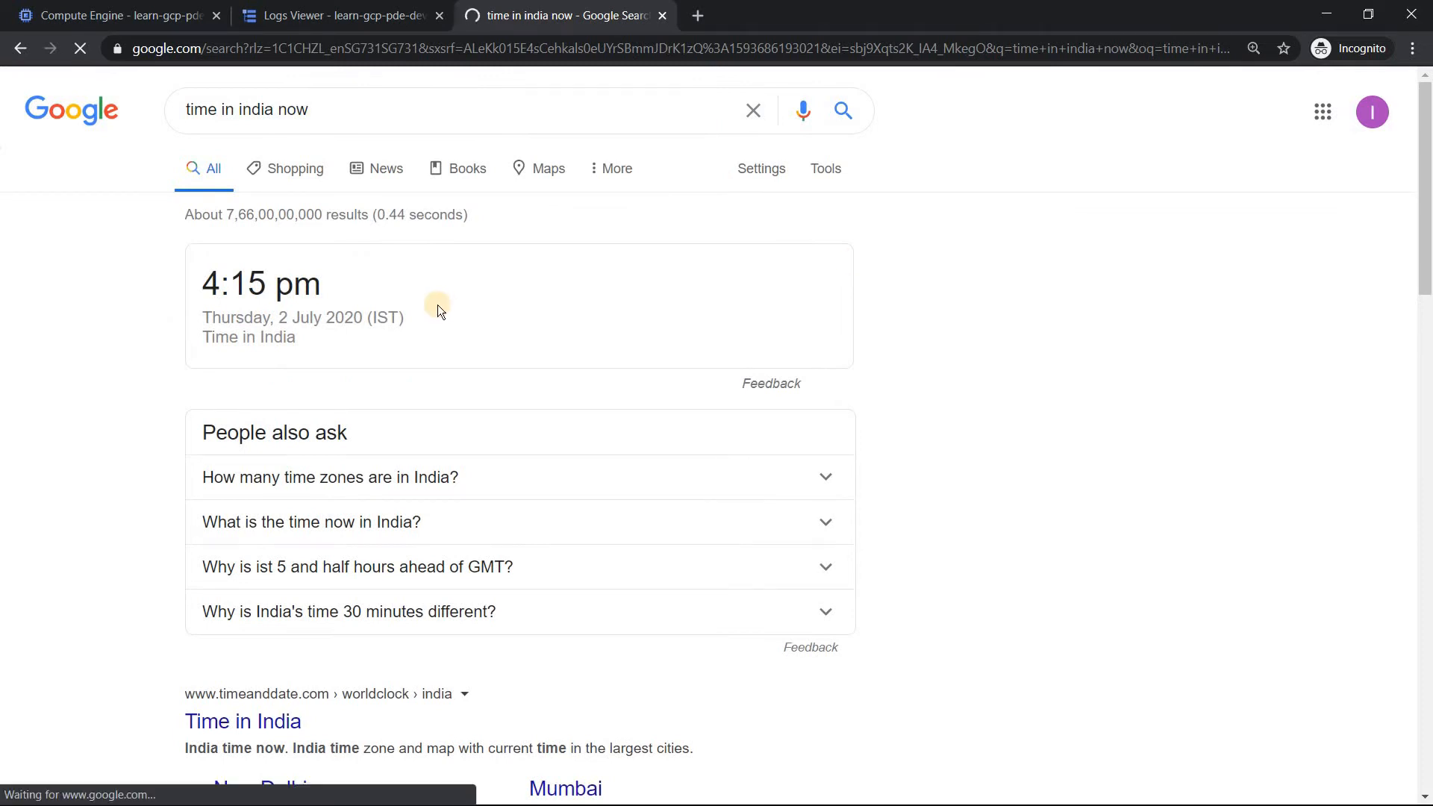
# Step: Check the status of instance-pvm in the VM instances list and examine its newest log entries
pyautogui.click(67, 14)
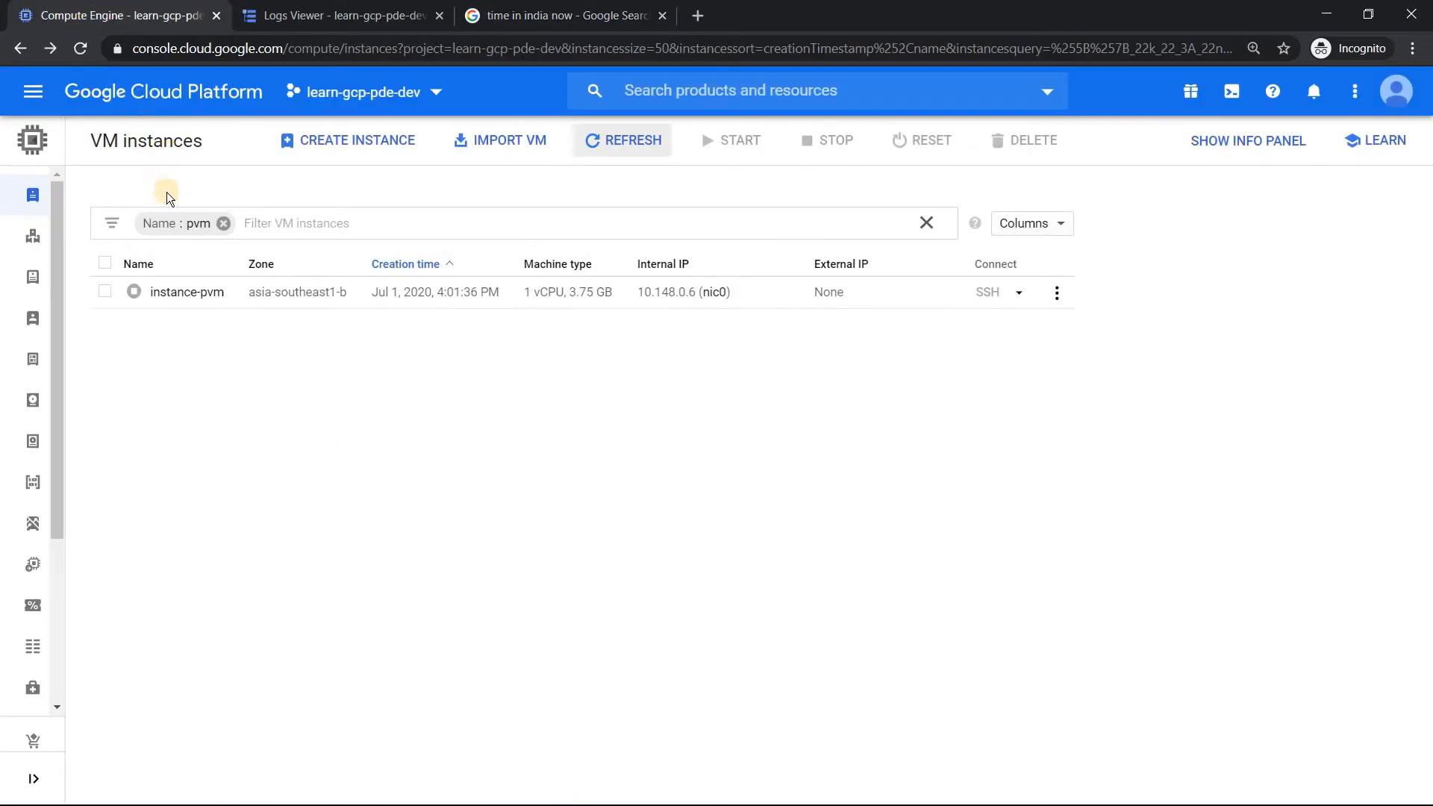
pyautogui.click(302, 13)
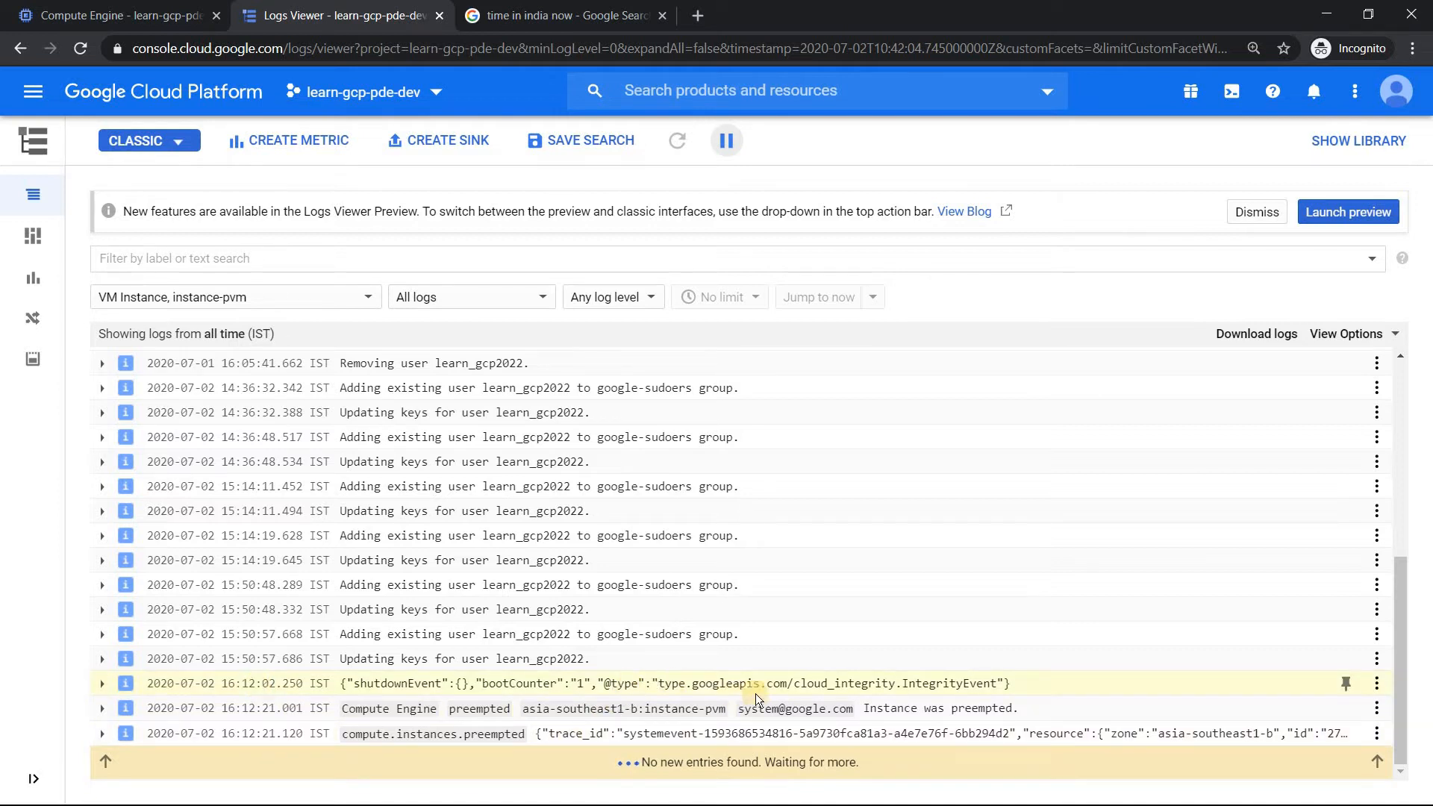
pyautogui.click(112, 15)
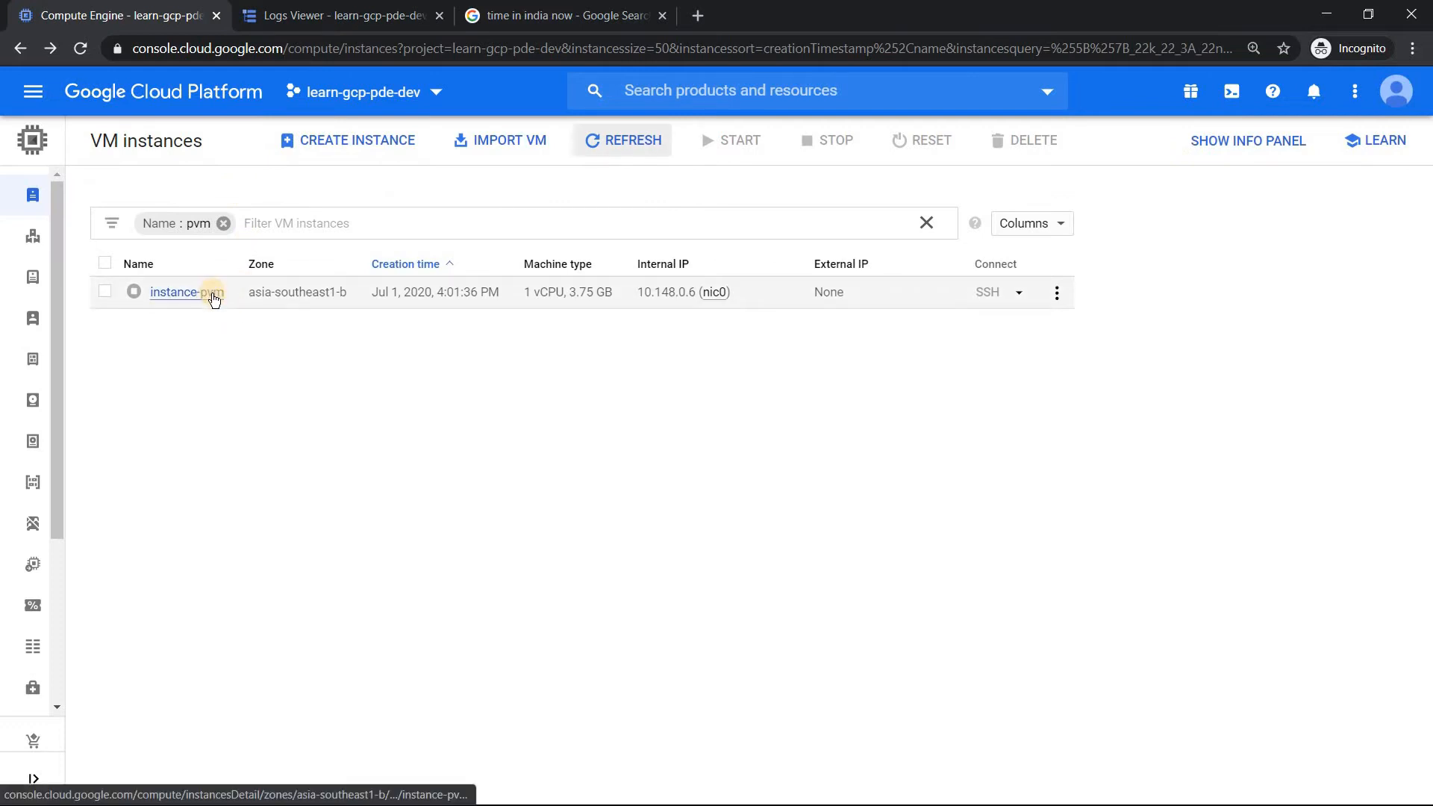
# Step: Open the details of instance-pvm and compare its preemptible notice and creation time with the current India time
pyautogui.click(205, 292)
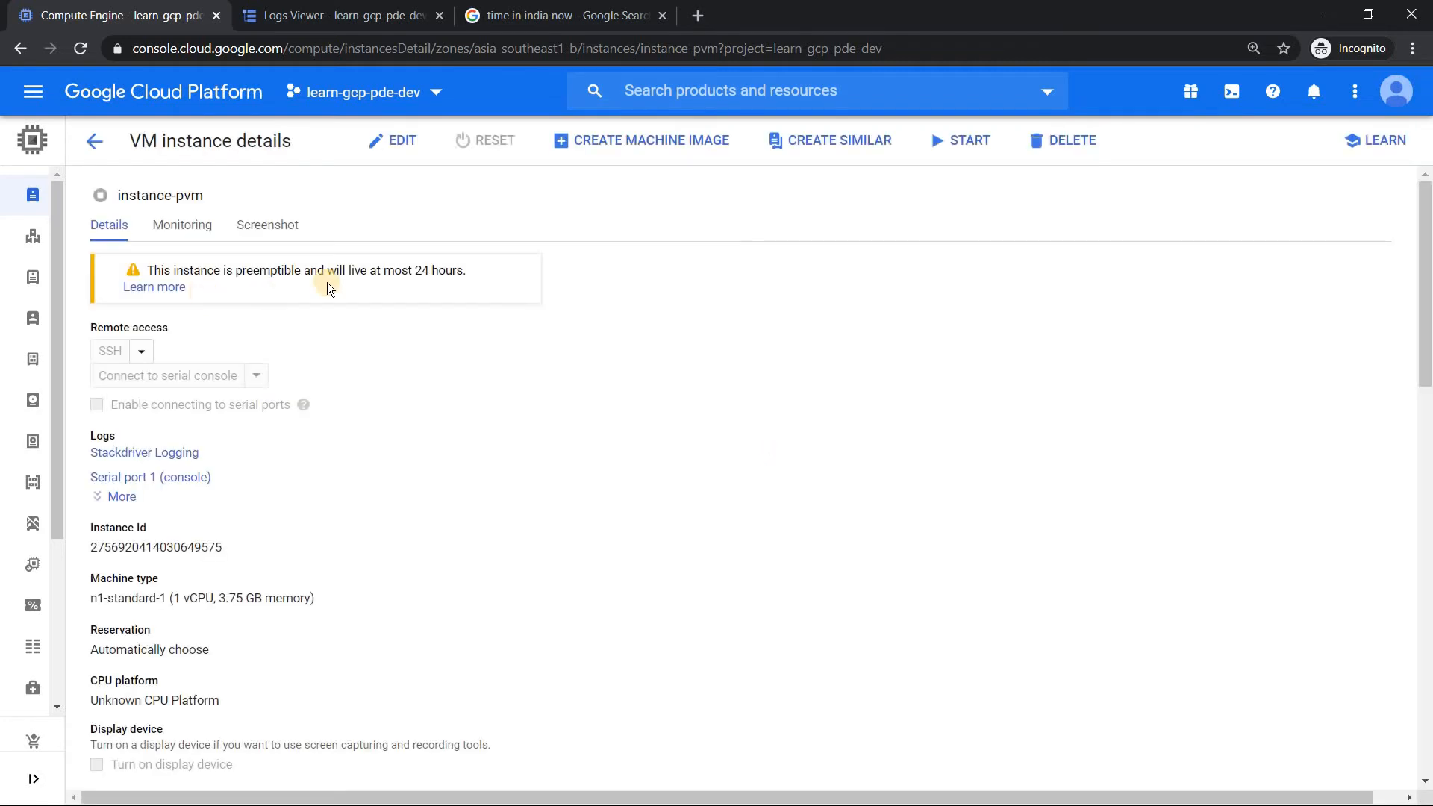
pyautogui.tripleClick(216, 273)
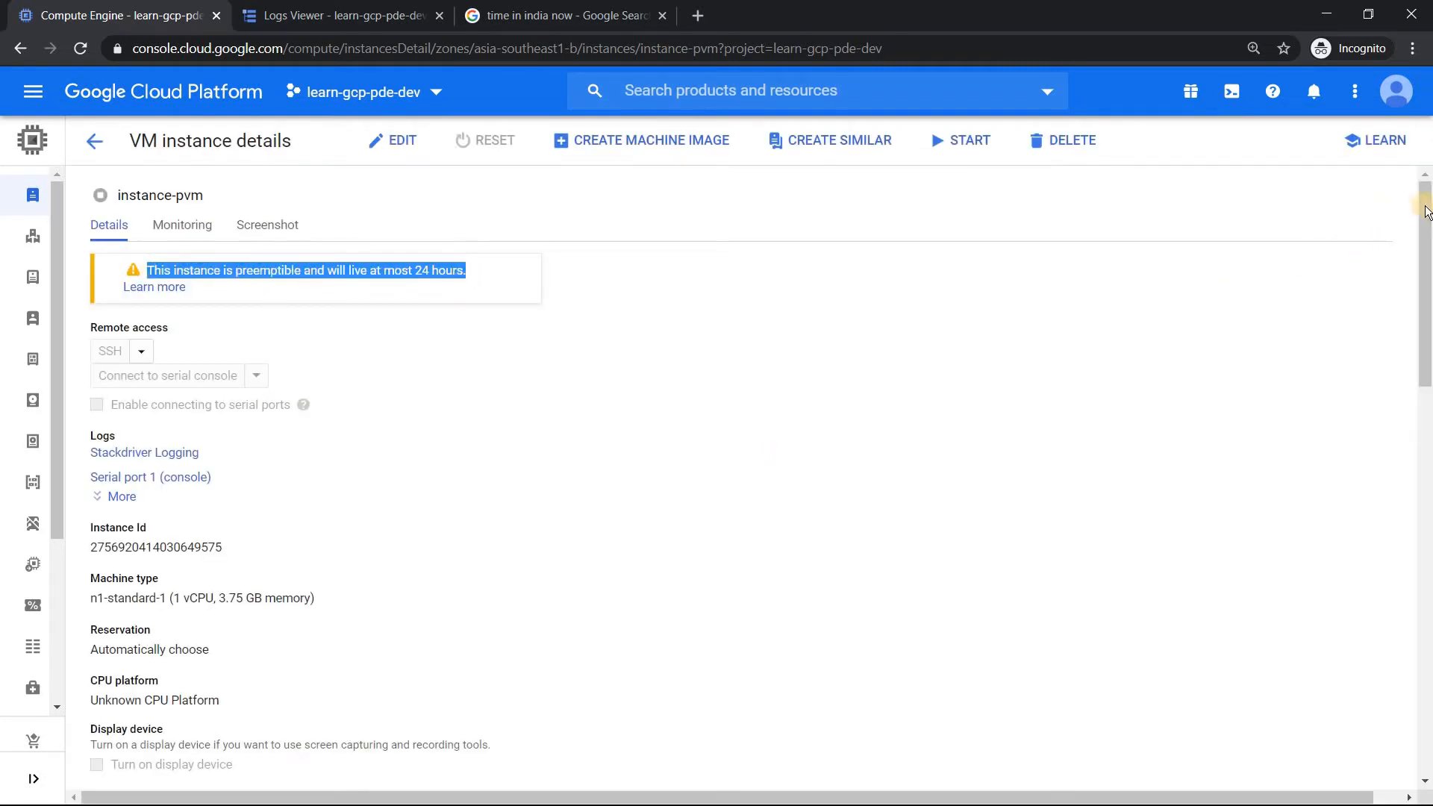
pyautogui.moveTo(1424, 292); pyautogui.dragTo(1413, 391)
pyautogui.scroll(-7, 1412, 391)
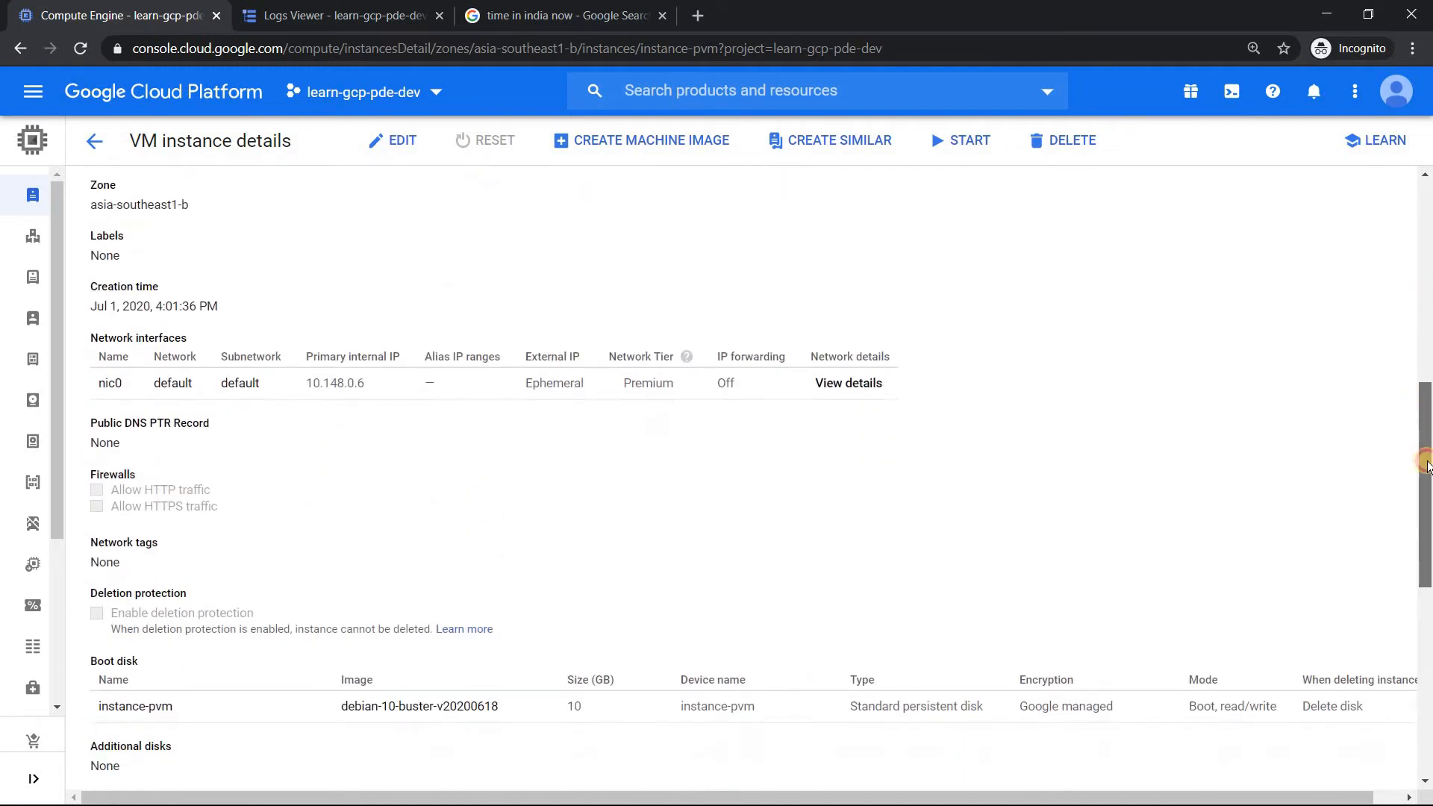
pyautogui.scroll(3, 1416, 407)
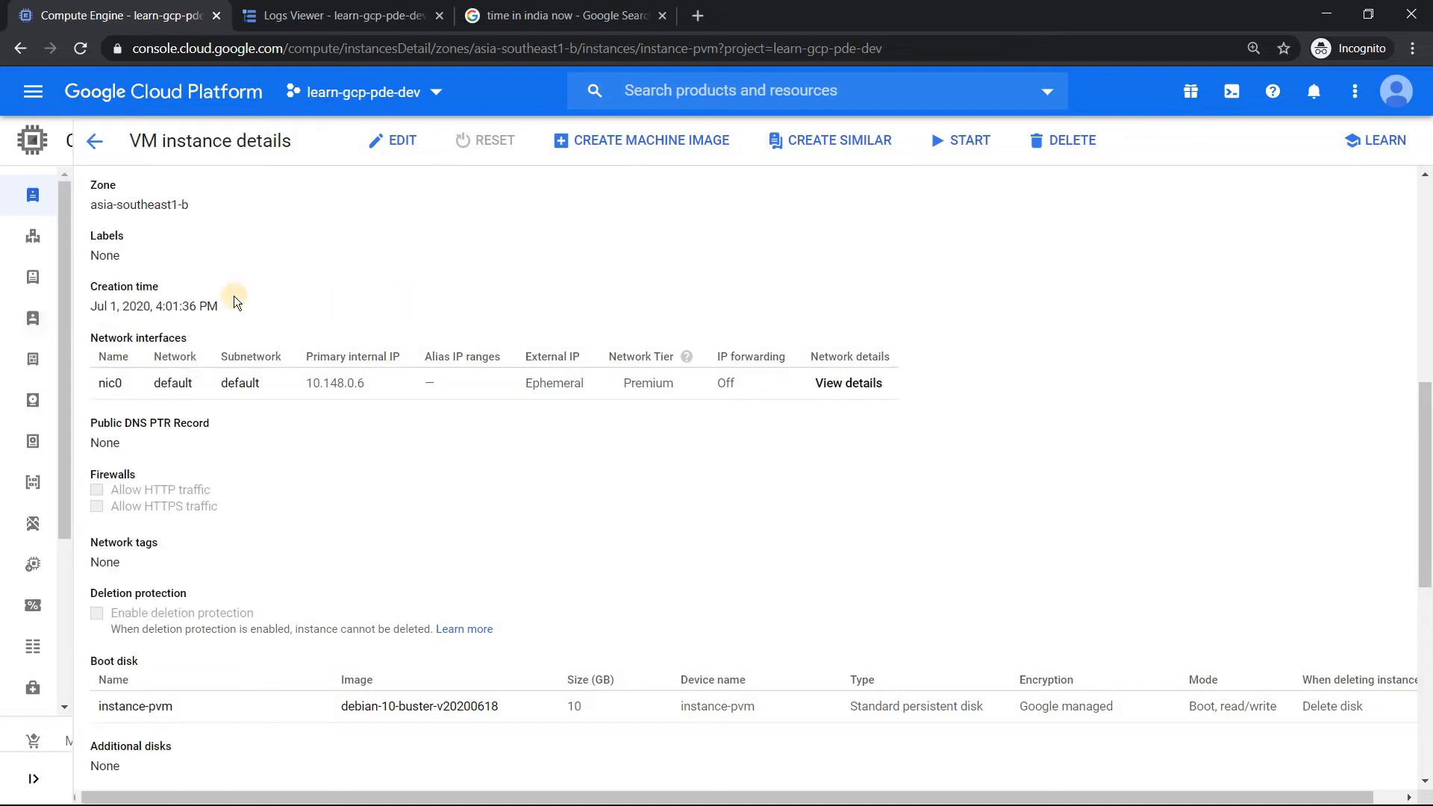
pyautogui.click(592, 16)
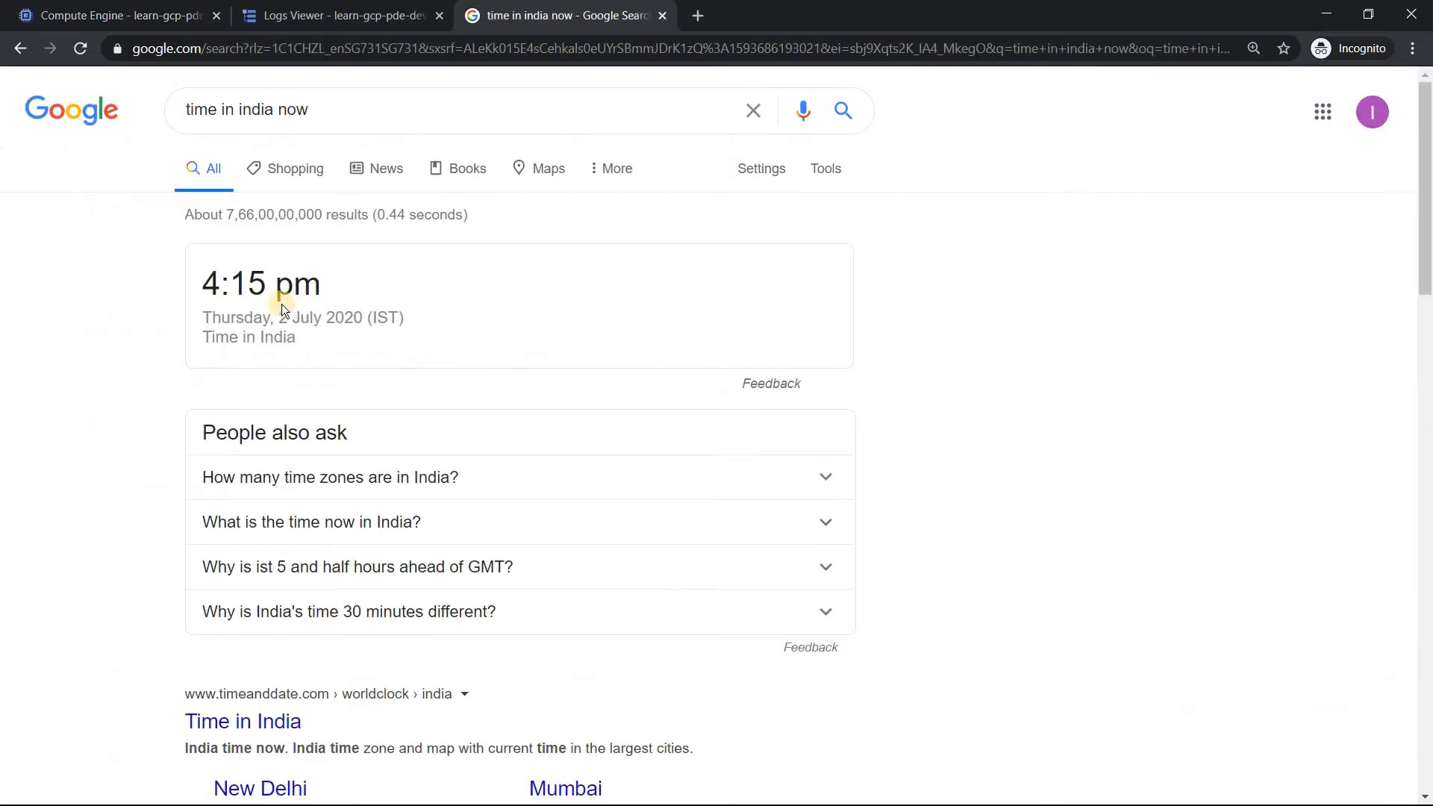
# Step: Rerun the "time in india now" search to refresh the current India time
pyautogui.click(380, 116)
pyautogui.press('Return')
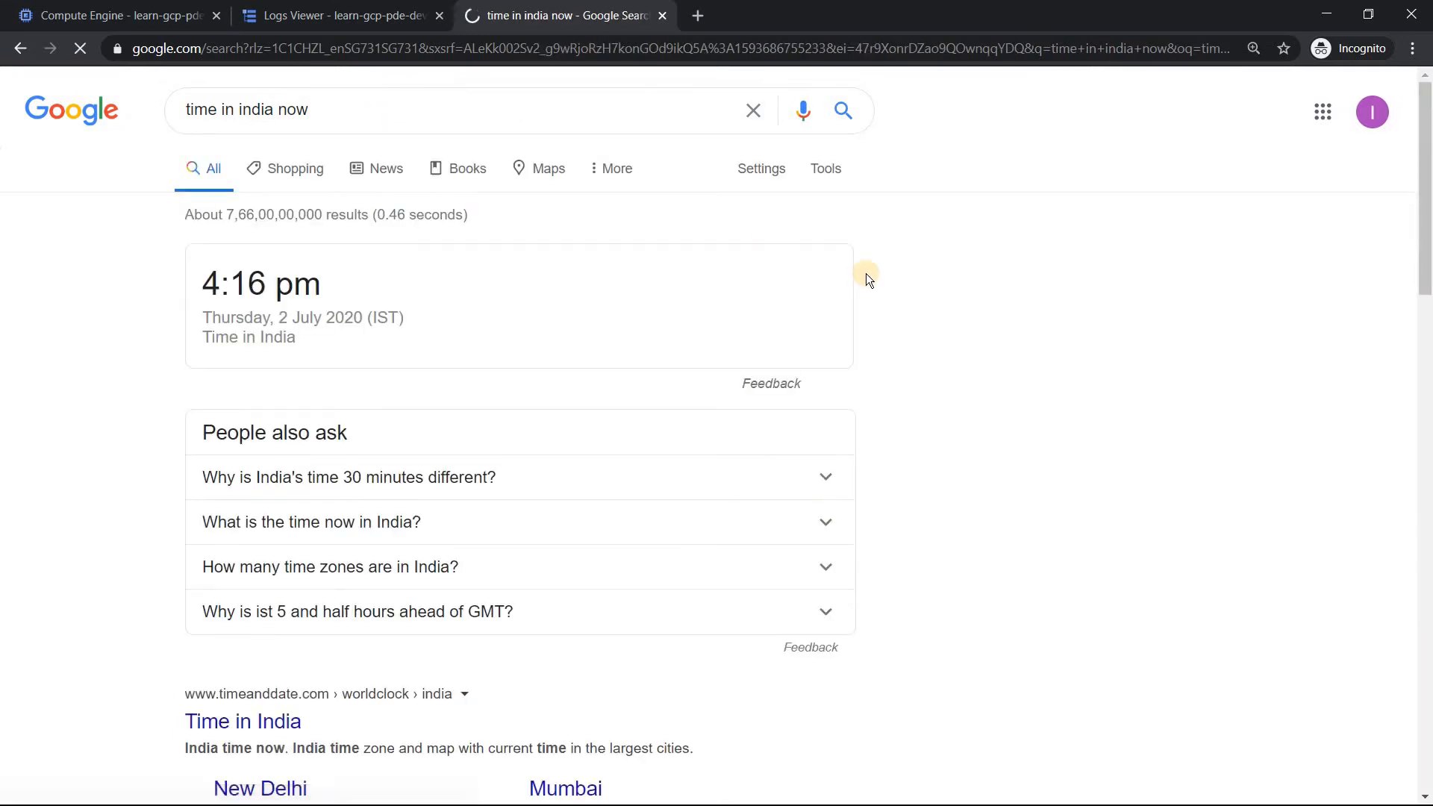
# Step: Expand the shutdownEvent and "Instance was preempted" log entries of instance-pvm and examine their full details
pyautogui.click(336, 15)
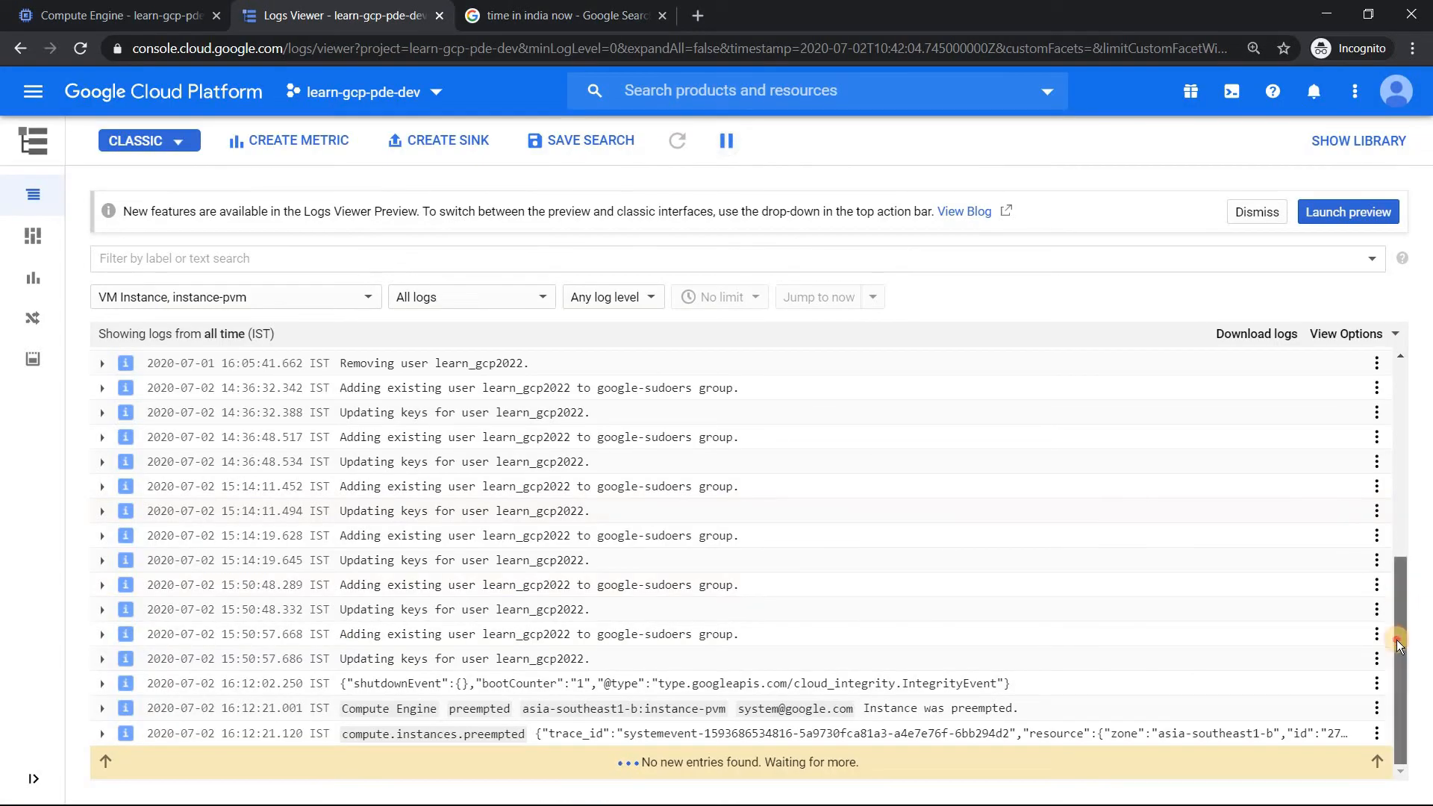
pyautogui.click(379, 693)
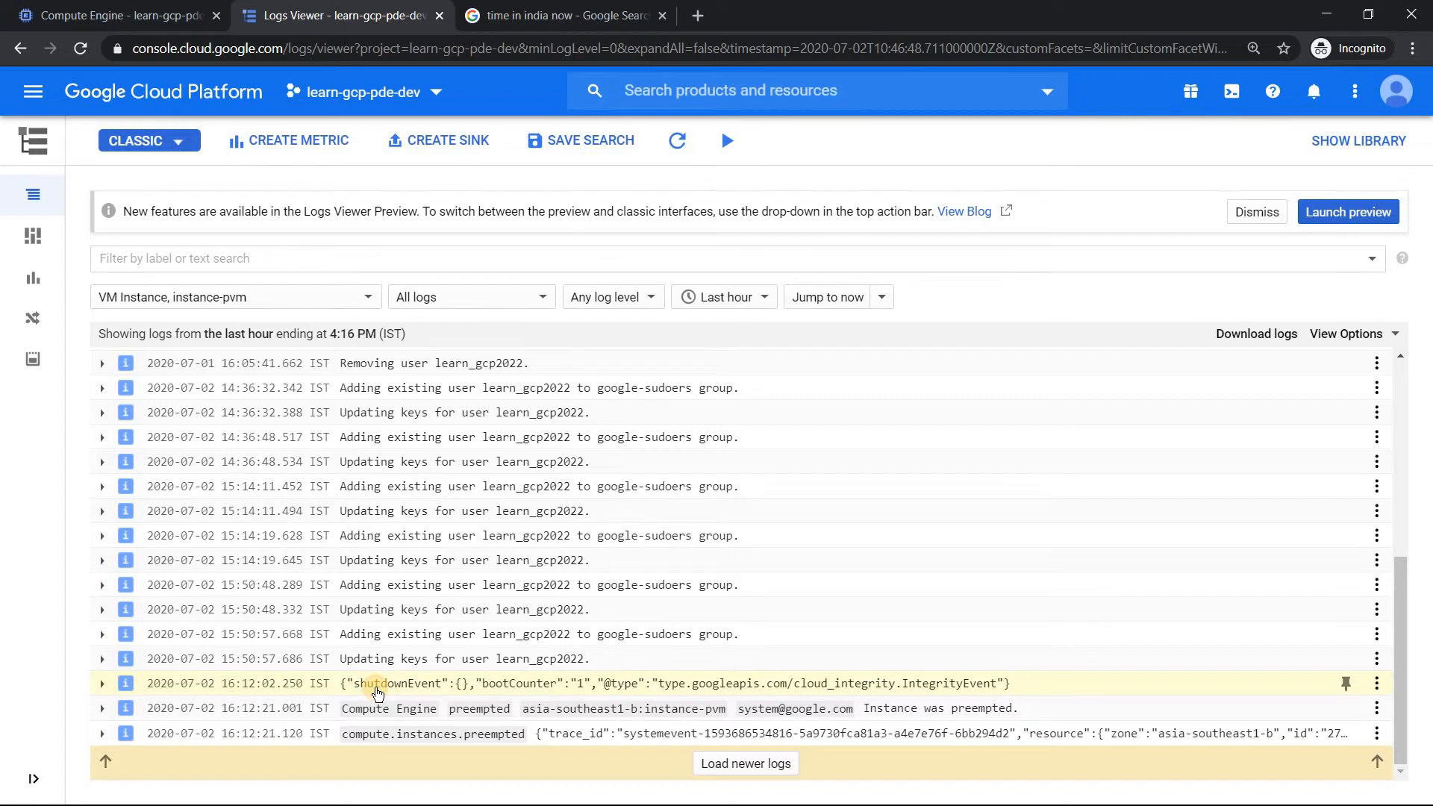
pyautogui.moveTo(1403, 612); pyautogui.dragTo(1403, 643)
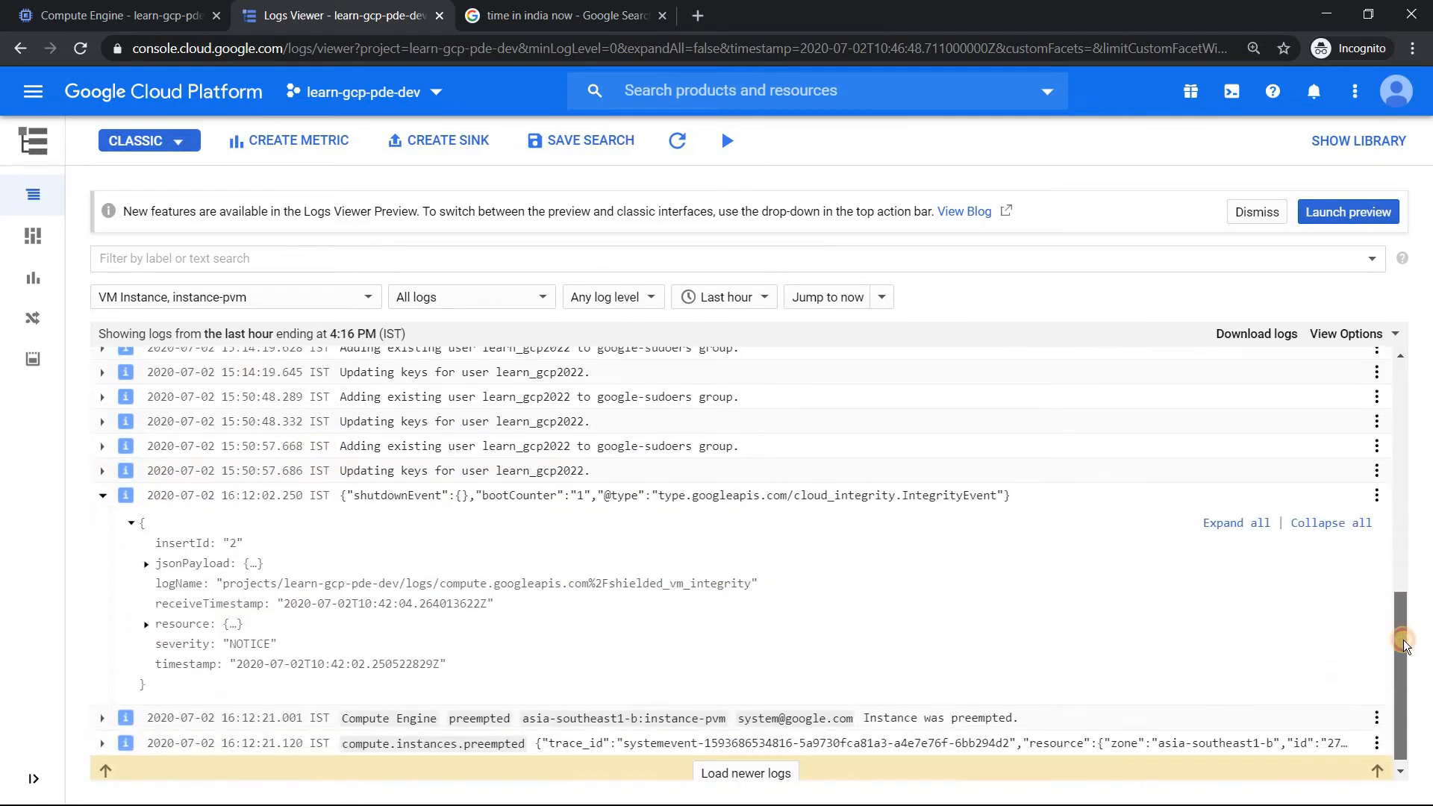
pyautogui.click(1231, 513)
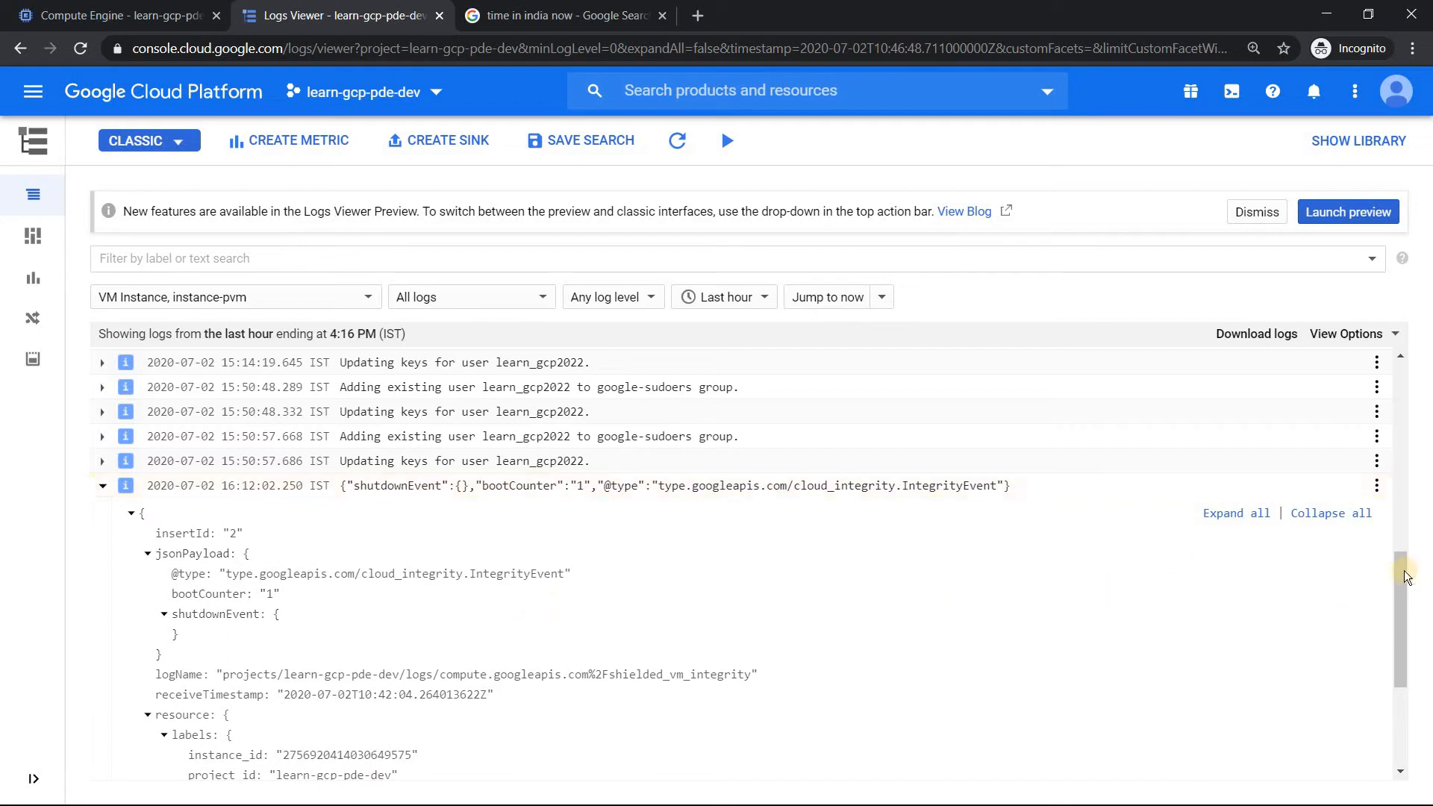
pyautogui.moveTo(1406, 576); pyautogui.dragTo(1403, 660)
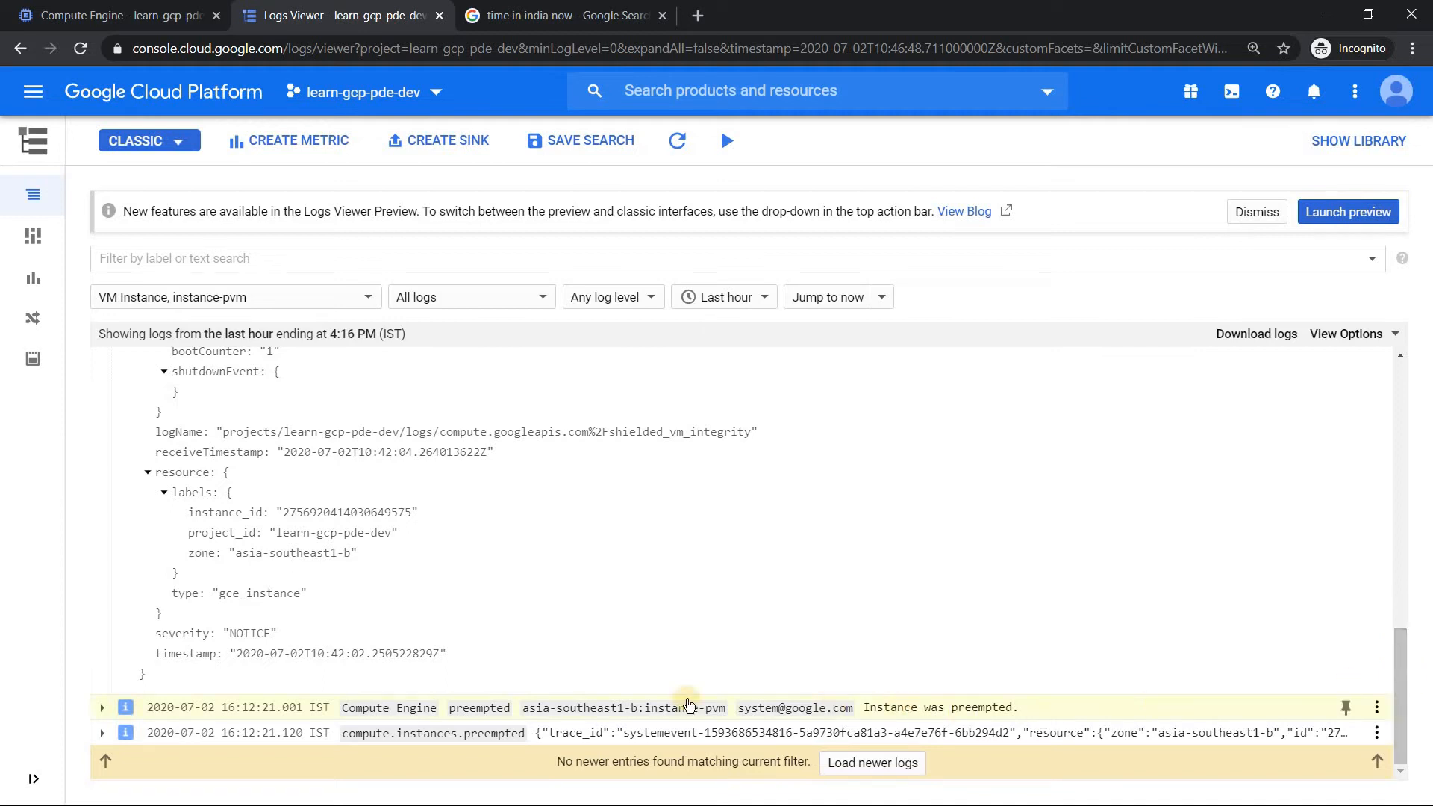
pyautogui.click(281, 707)
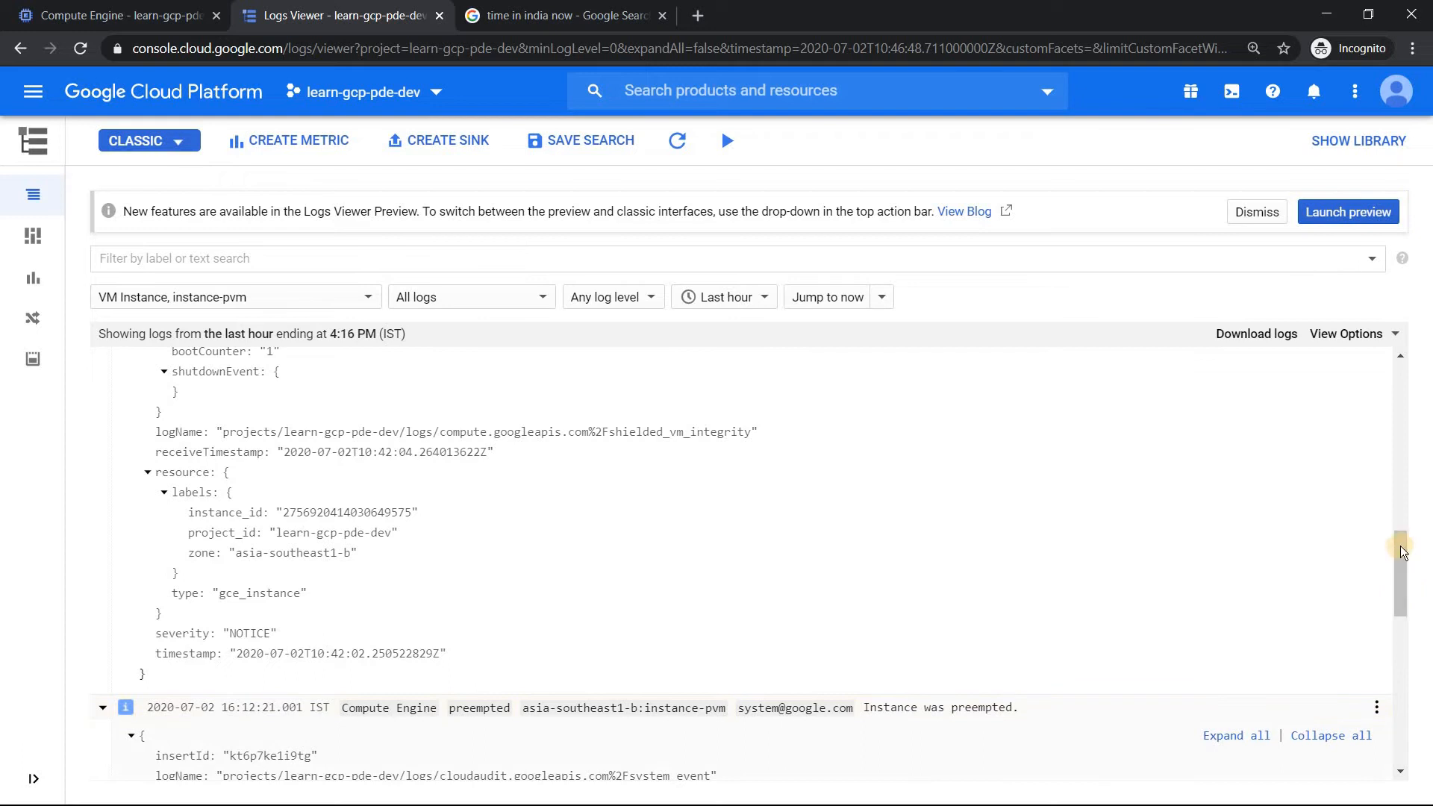
pyautogui.moveTo(1403, 552); pyautogui.dragTo(1401, 608)
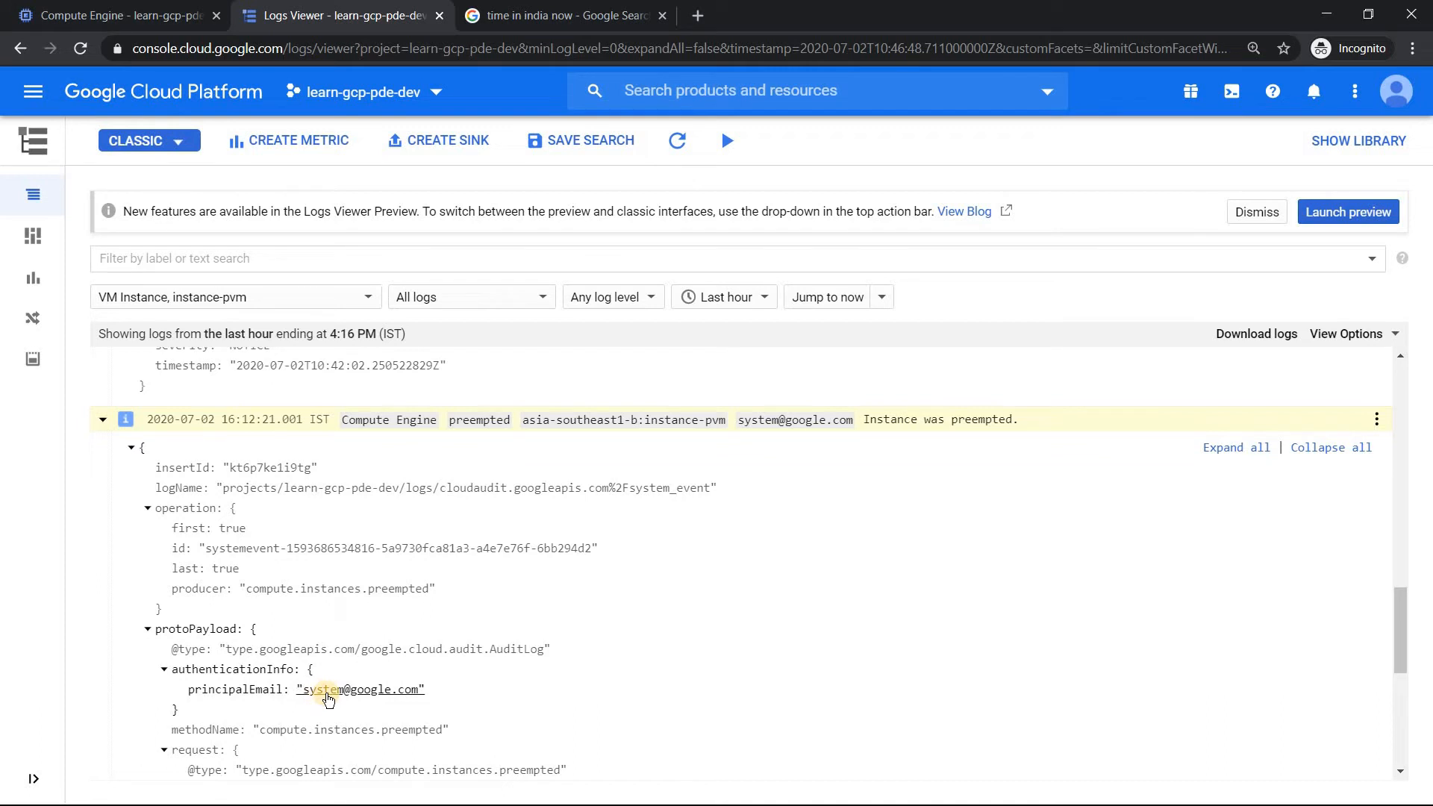
# Step: Filter the instance-pvm logs to compute.googleapis.com/activity_log and review the matching entry
pyautogui.click(543, 298)
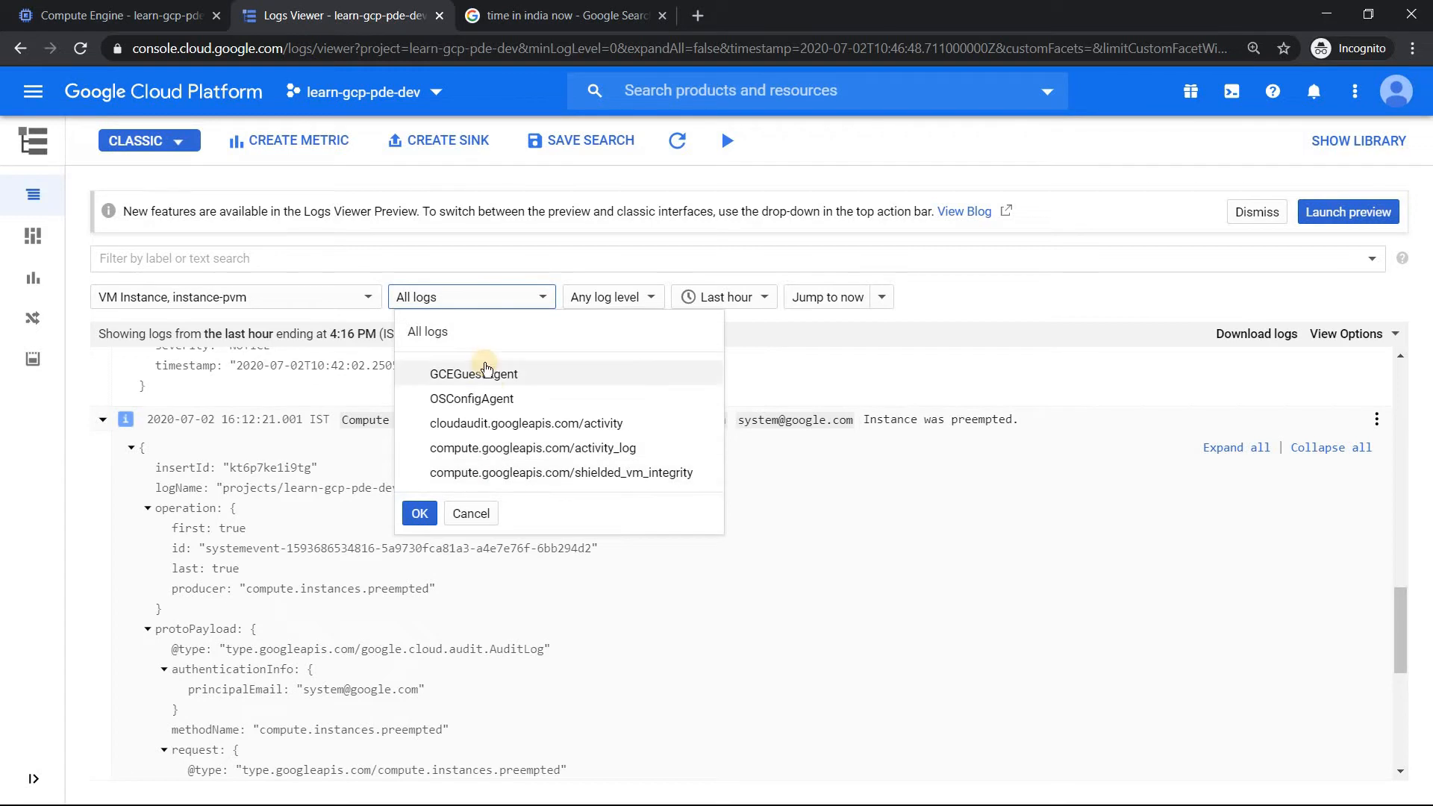
pyautogui.click(626, 450)
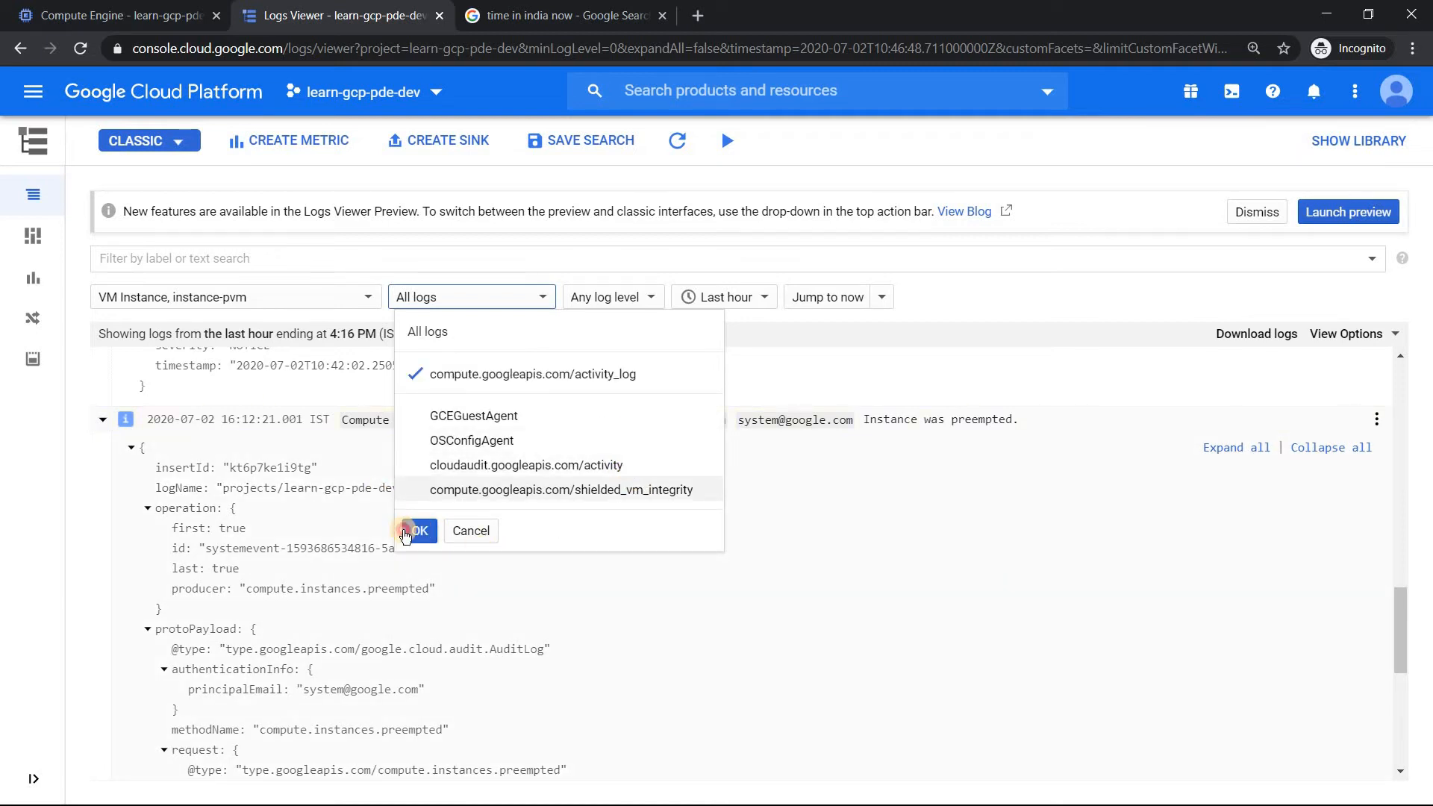
pyautogui.click(420, 513)
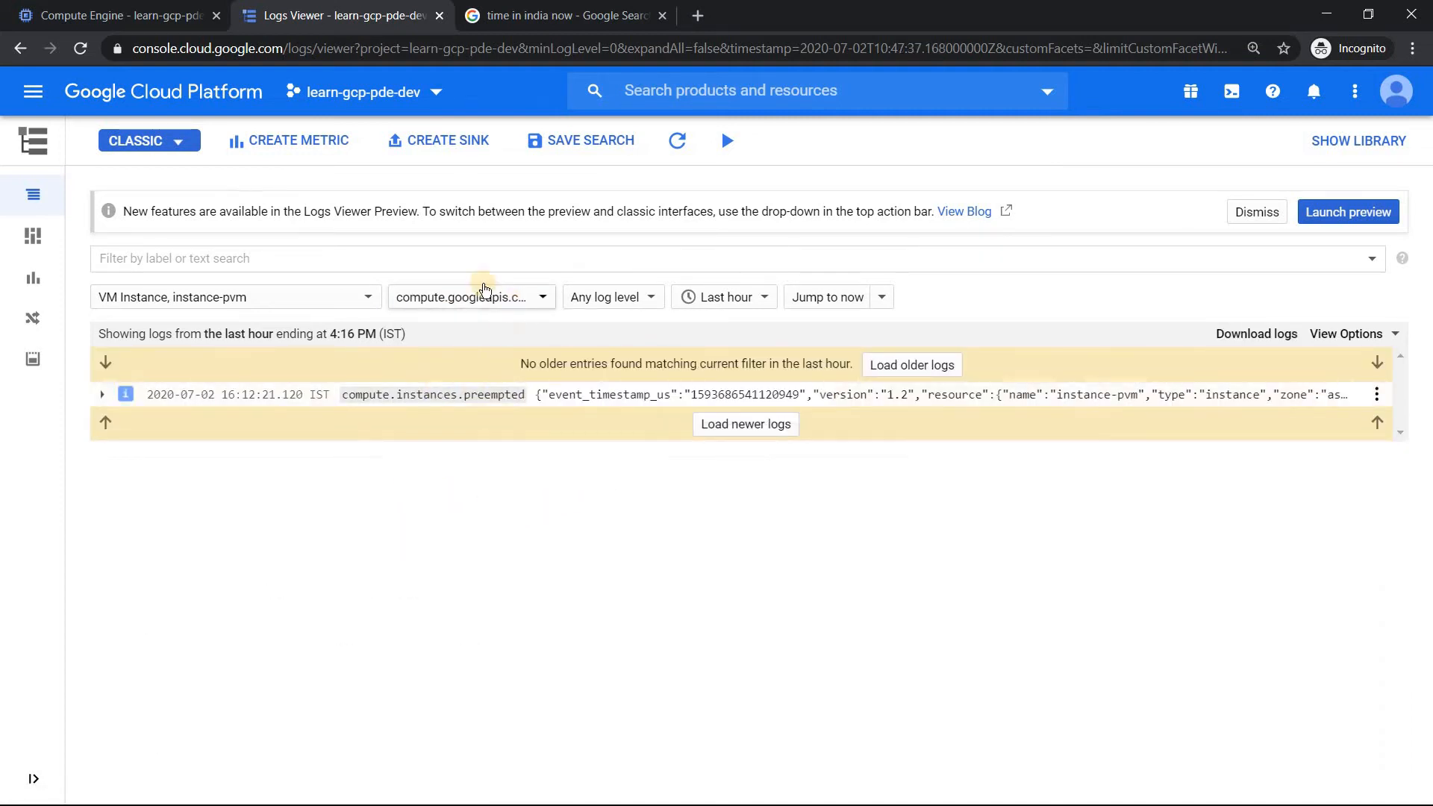
pyautogui.click(541, 299)
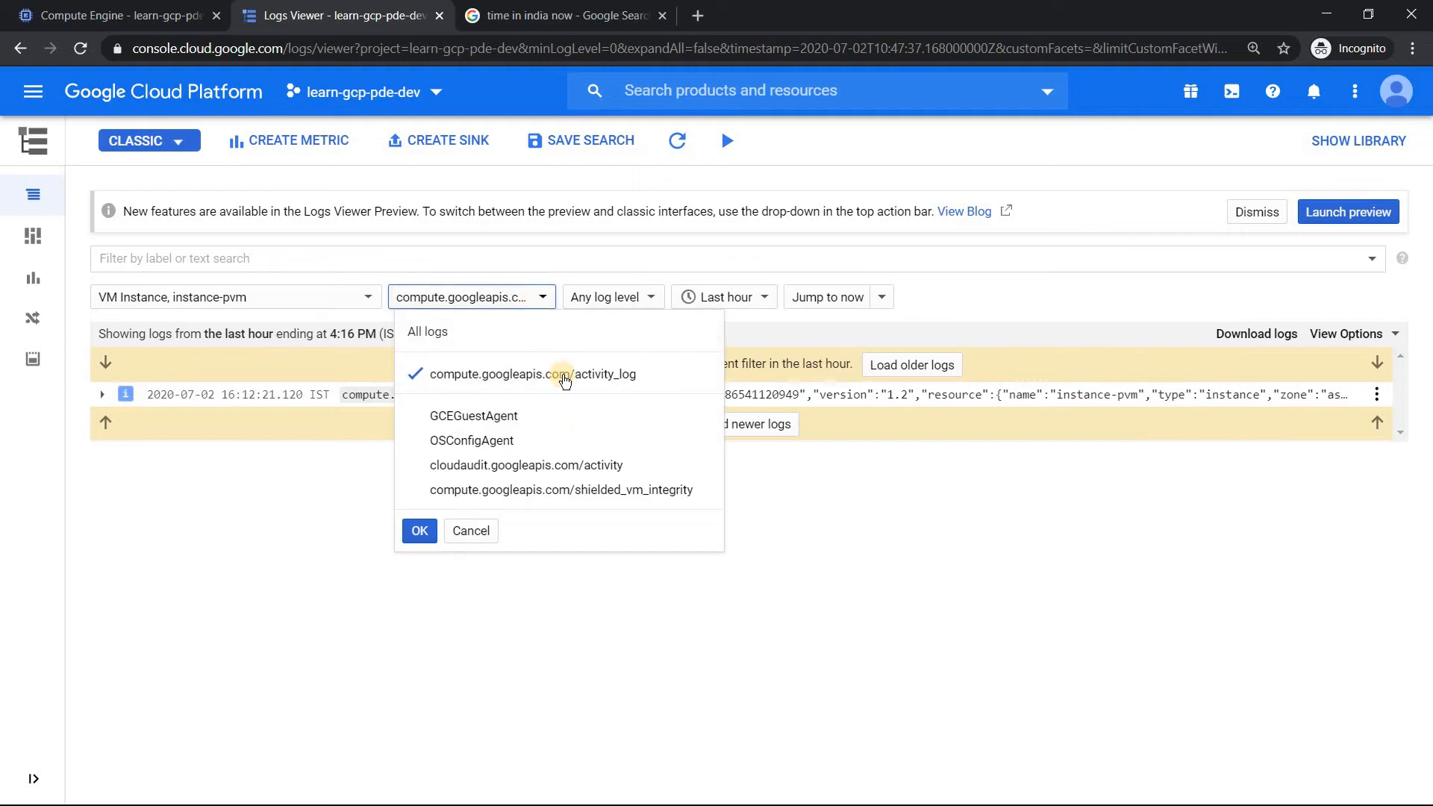
pyautogui.click(419, 531)
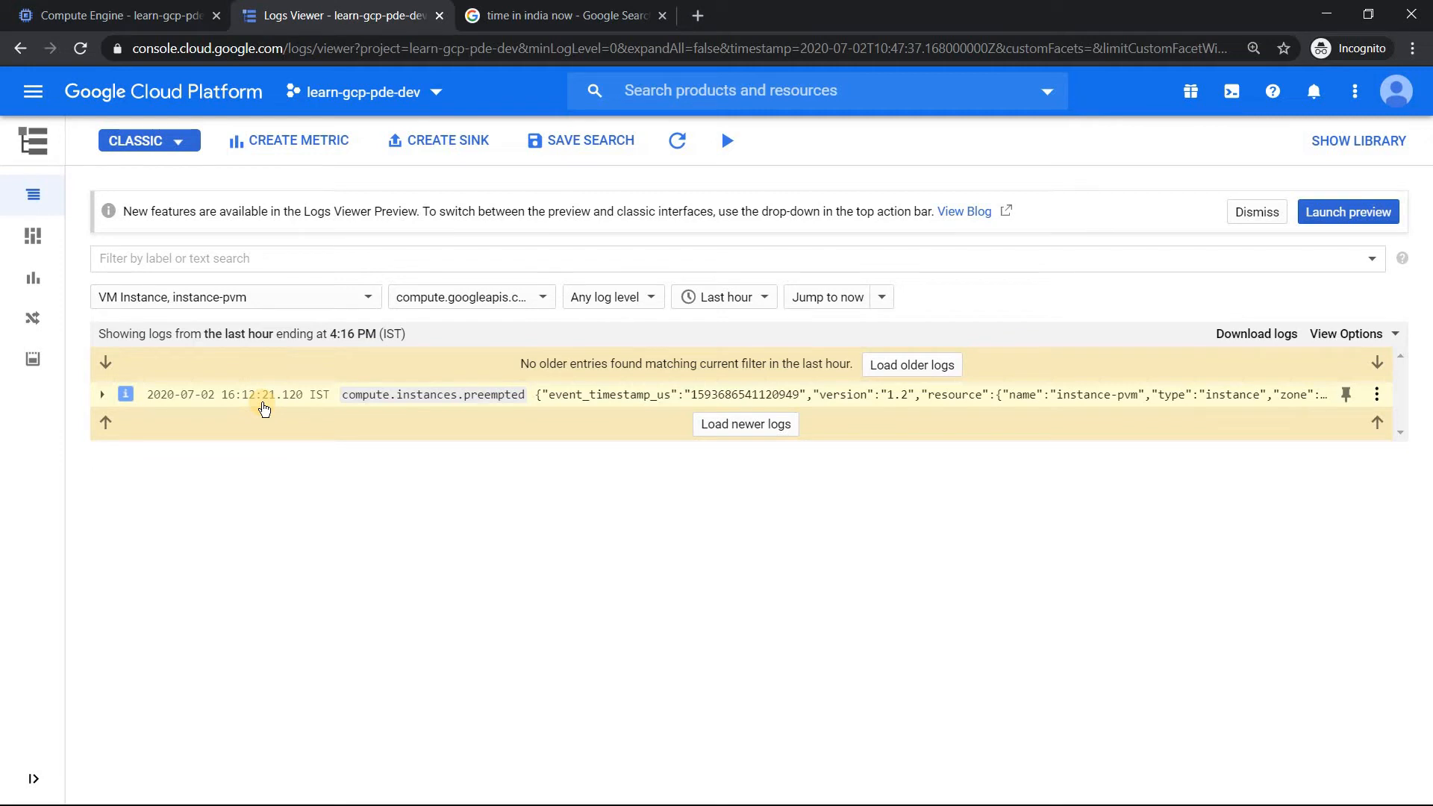
# Step: Check instance-pvm in the VM instances list and set its log filter back to All logs
pyautogui.click(153, 13)
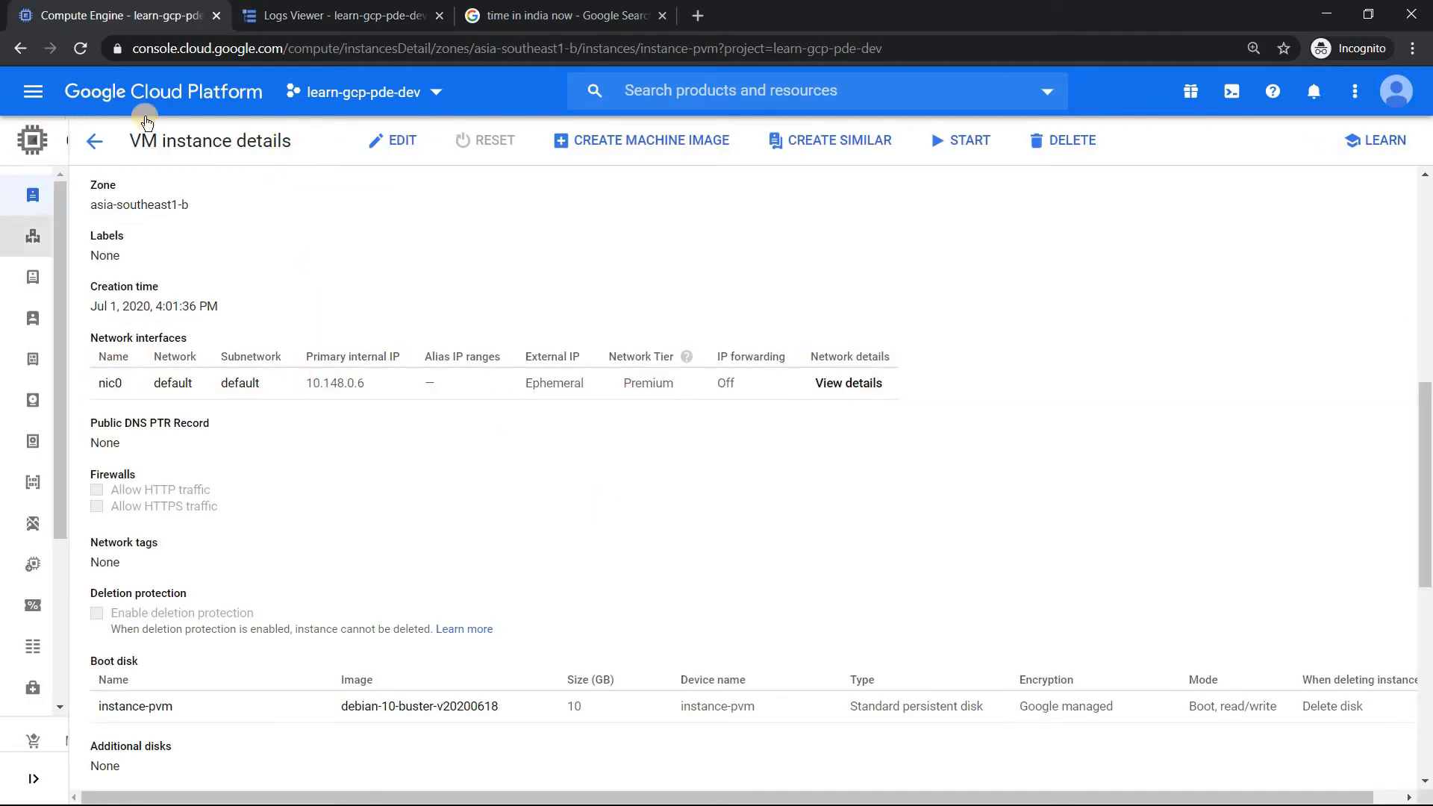
pyautogui.click(97, 144)
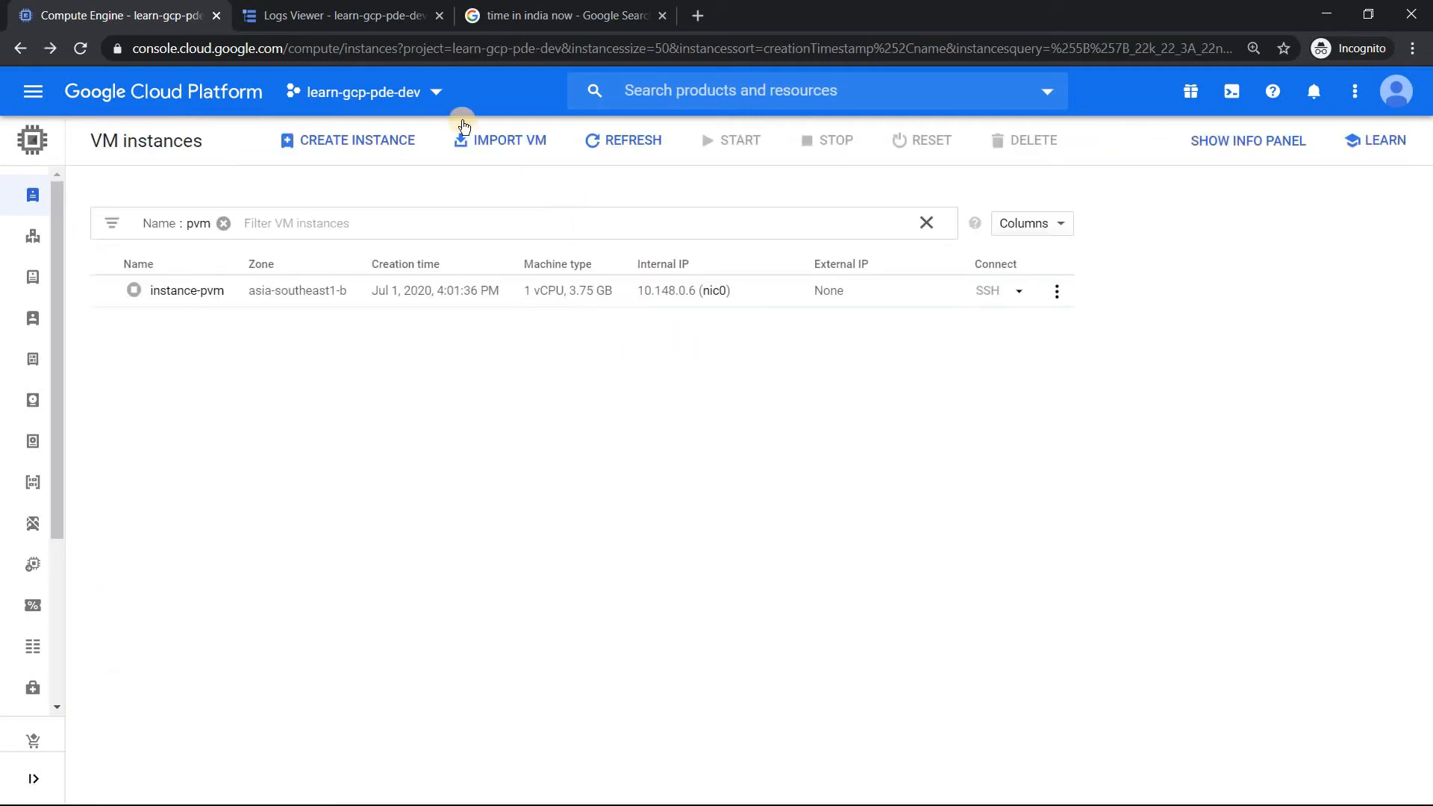
pyautogui.click(339, 14)
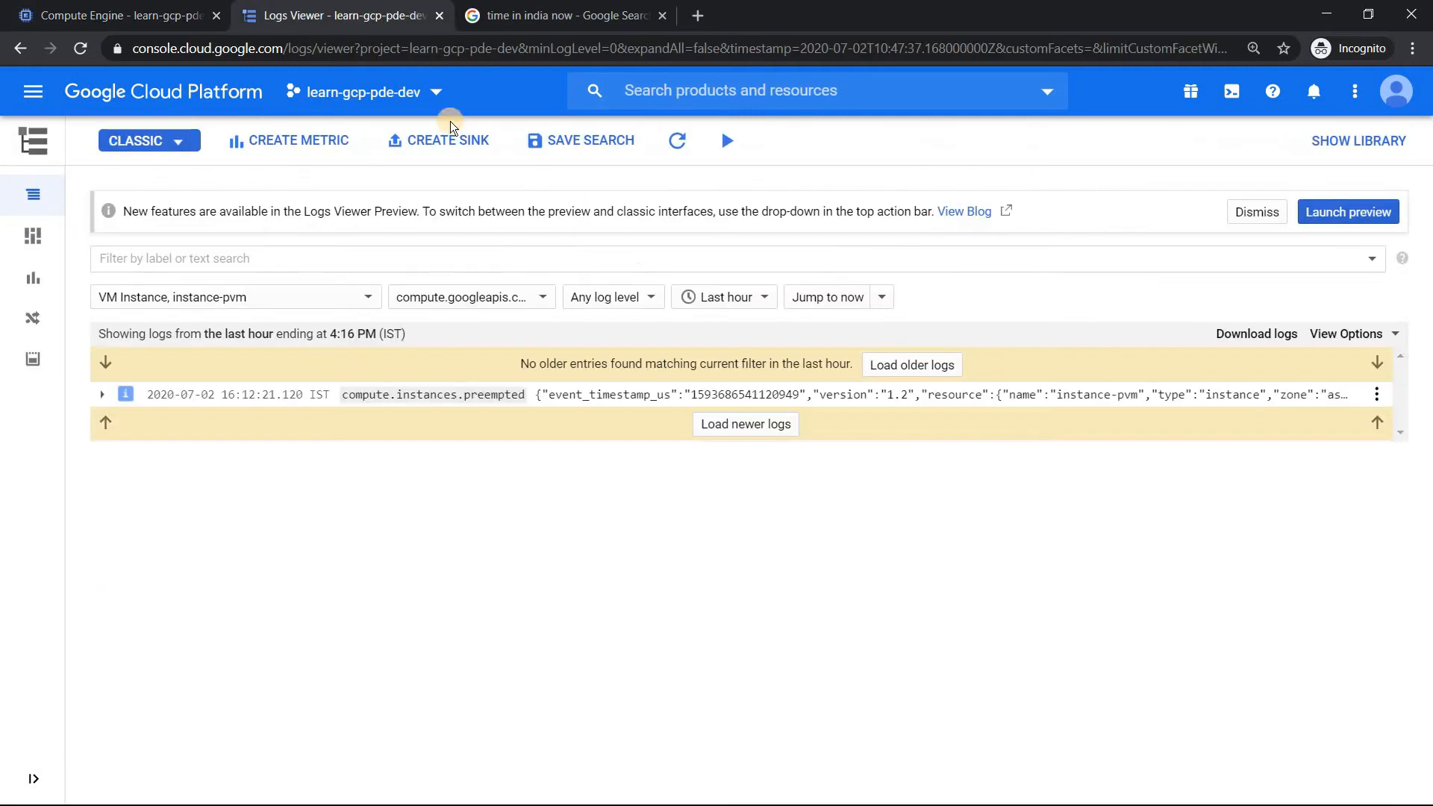
pyautogui.click(547, 298)
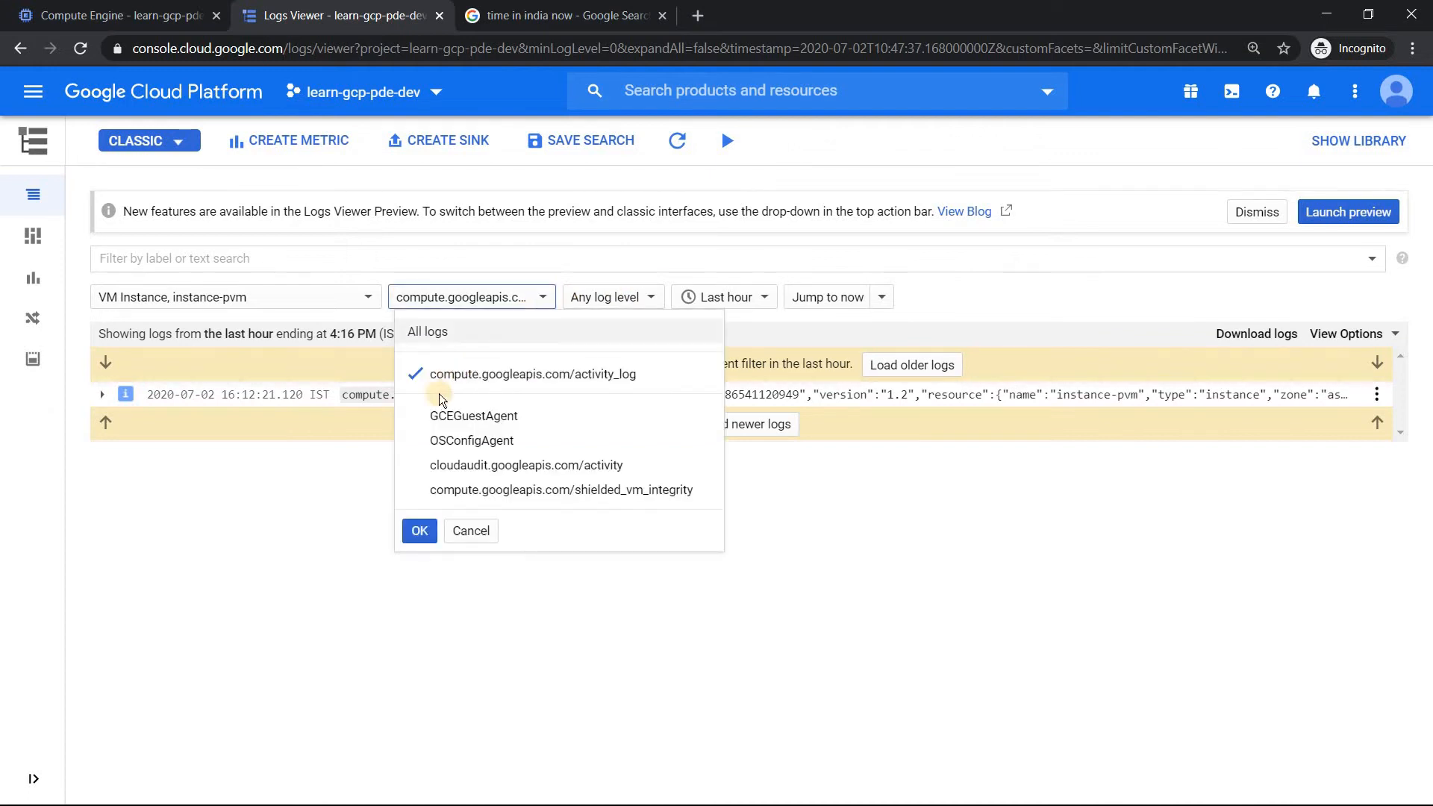
pyautogui.click(446, 344)
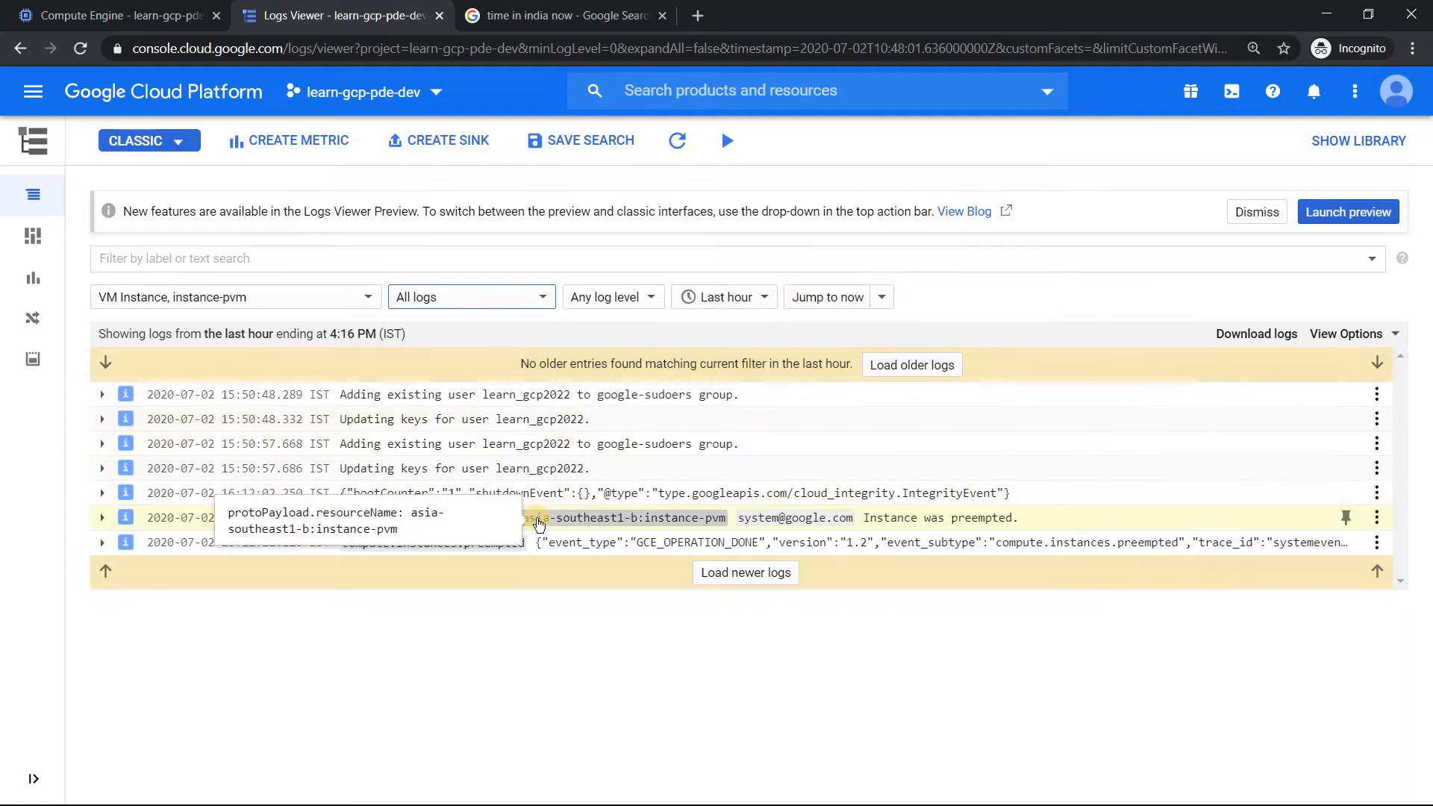
# Step: Review the boot disk size and availability policies in the details of instance-pvm, and find its disk in the Disks list
pyautogui.click(112, 15)
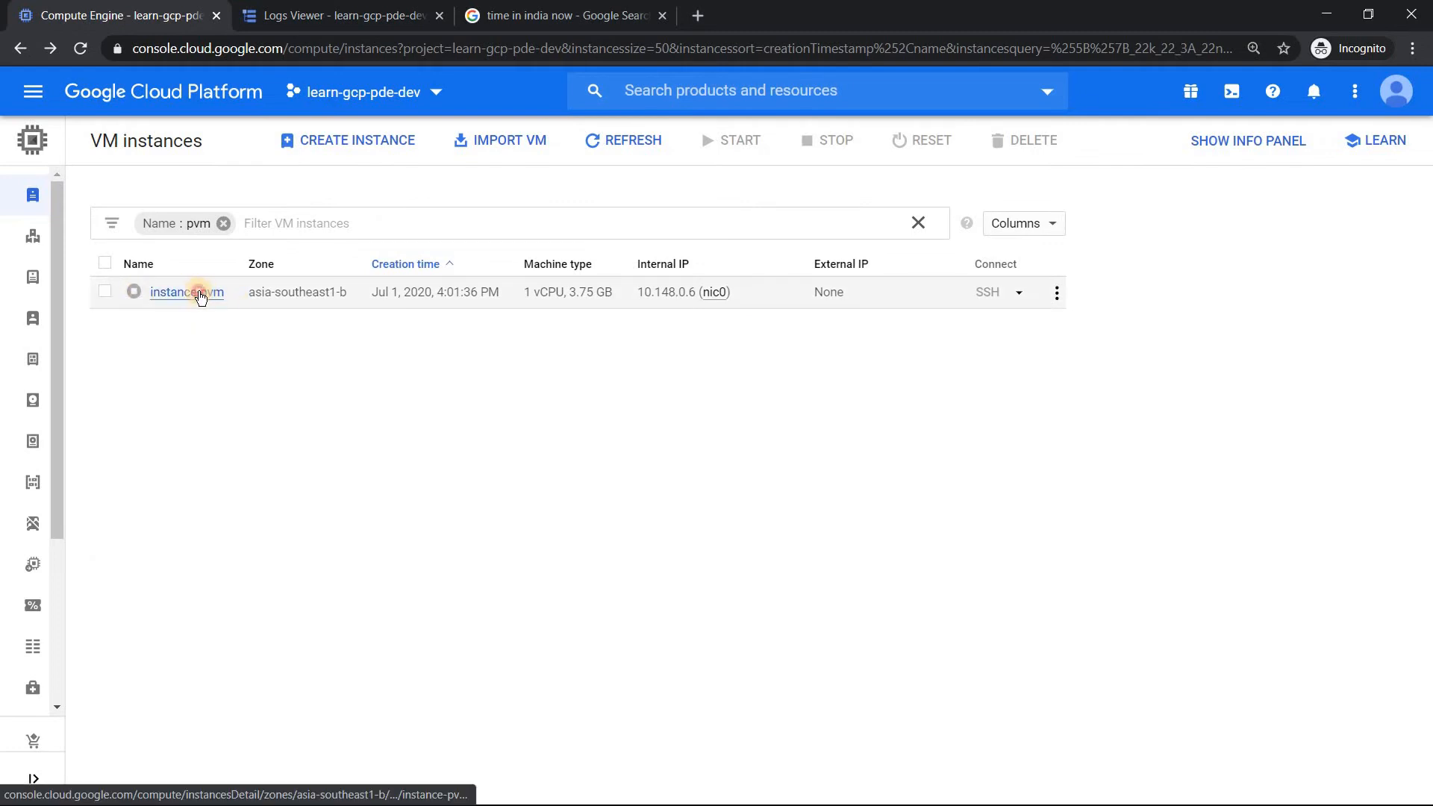
pyautogui.click(200, 297)
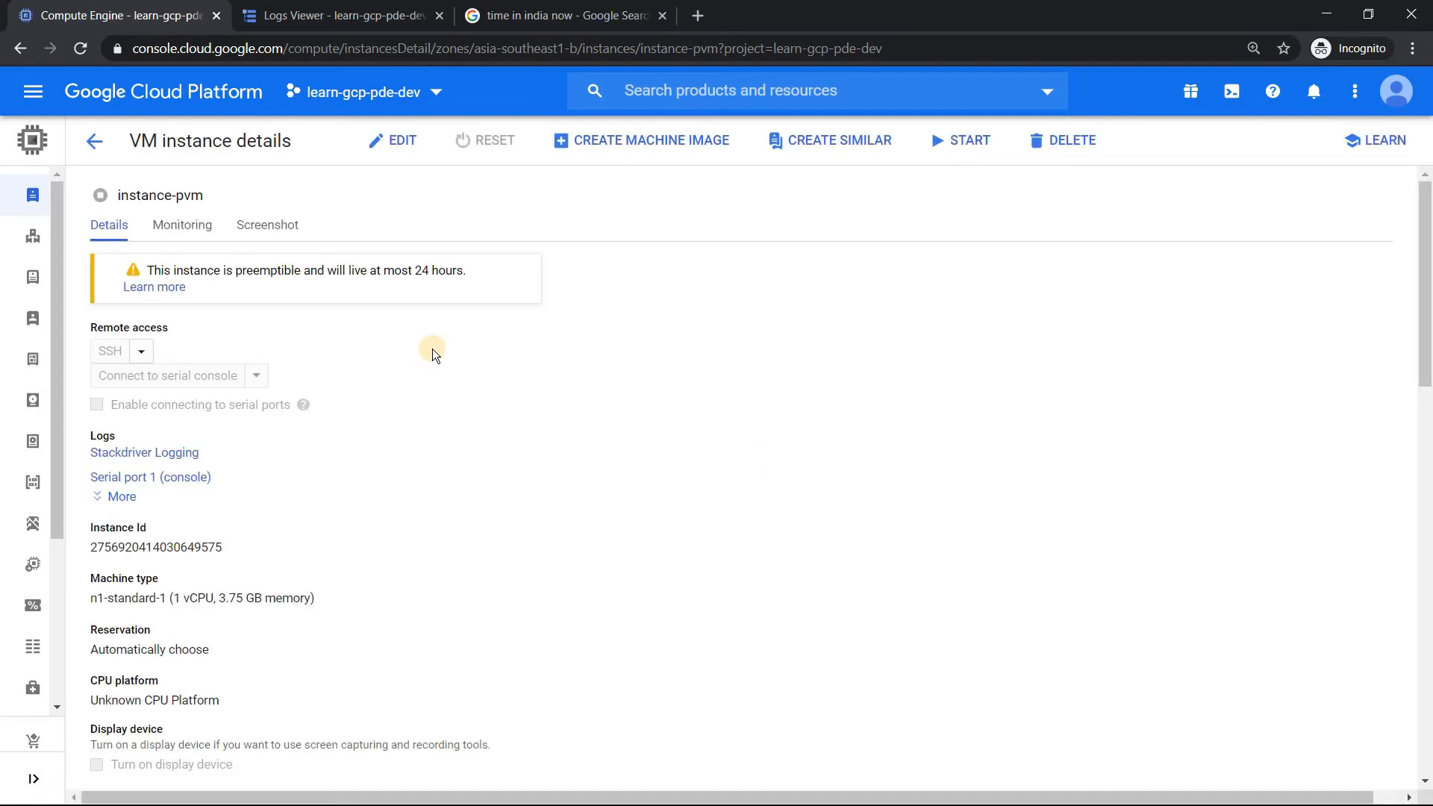
pyautogui.scroll(-6, 469, 385)
pyautogui.scroll(-7, 576, 501)
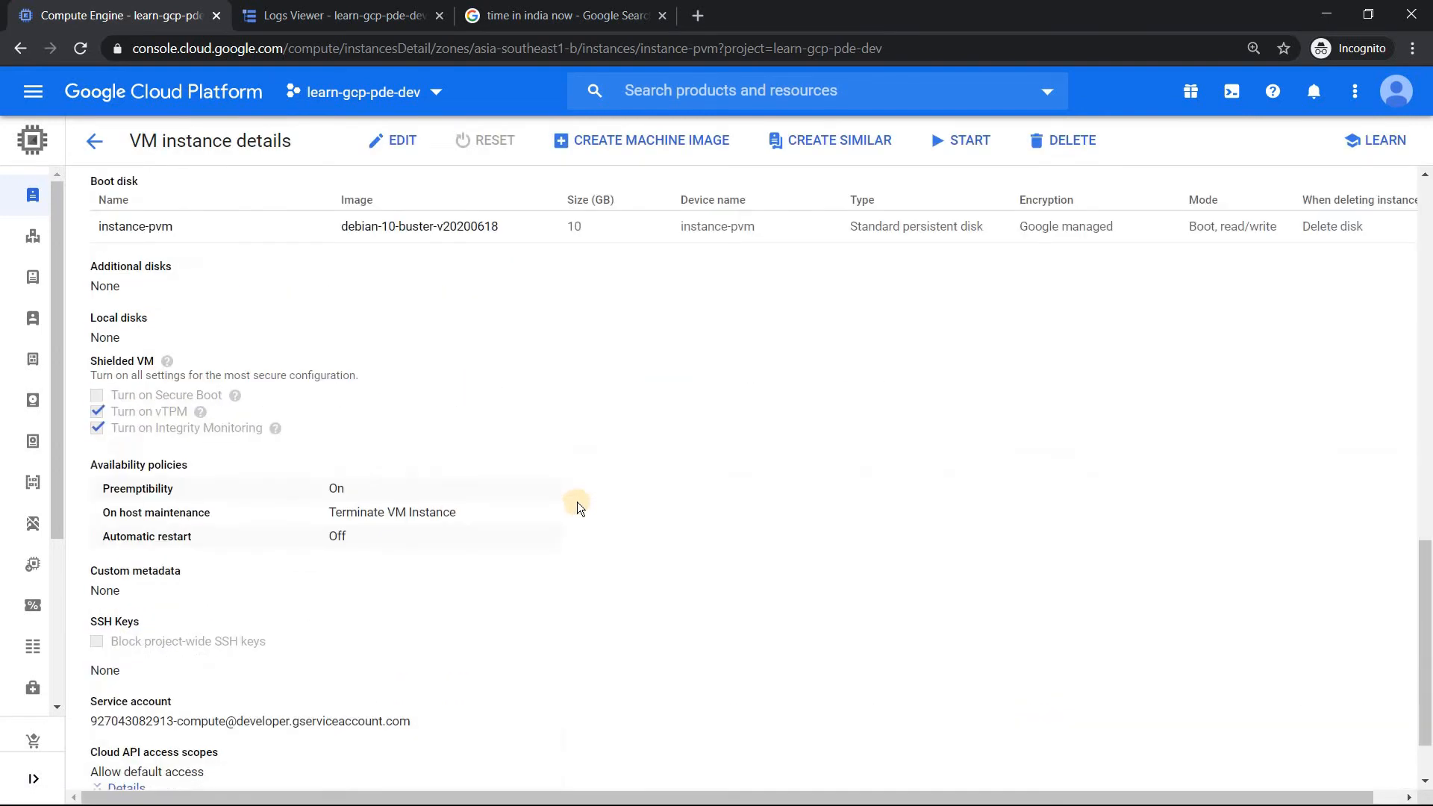
pyautogui.moveTo(562, 227); pyautogui.dragTo(600, 226)
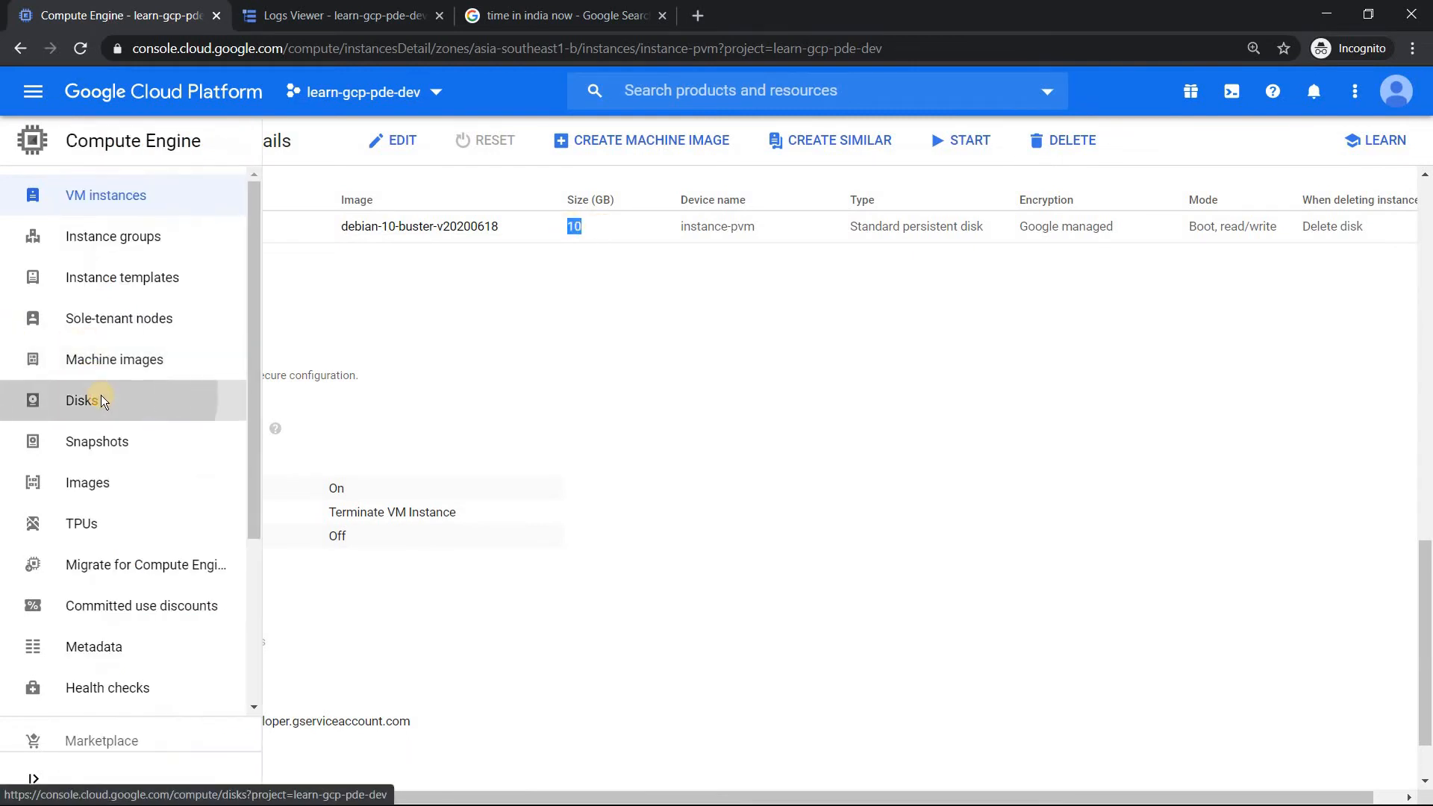
pyautogui.click(100, 396)
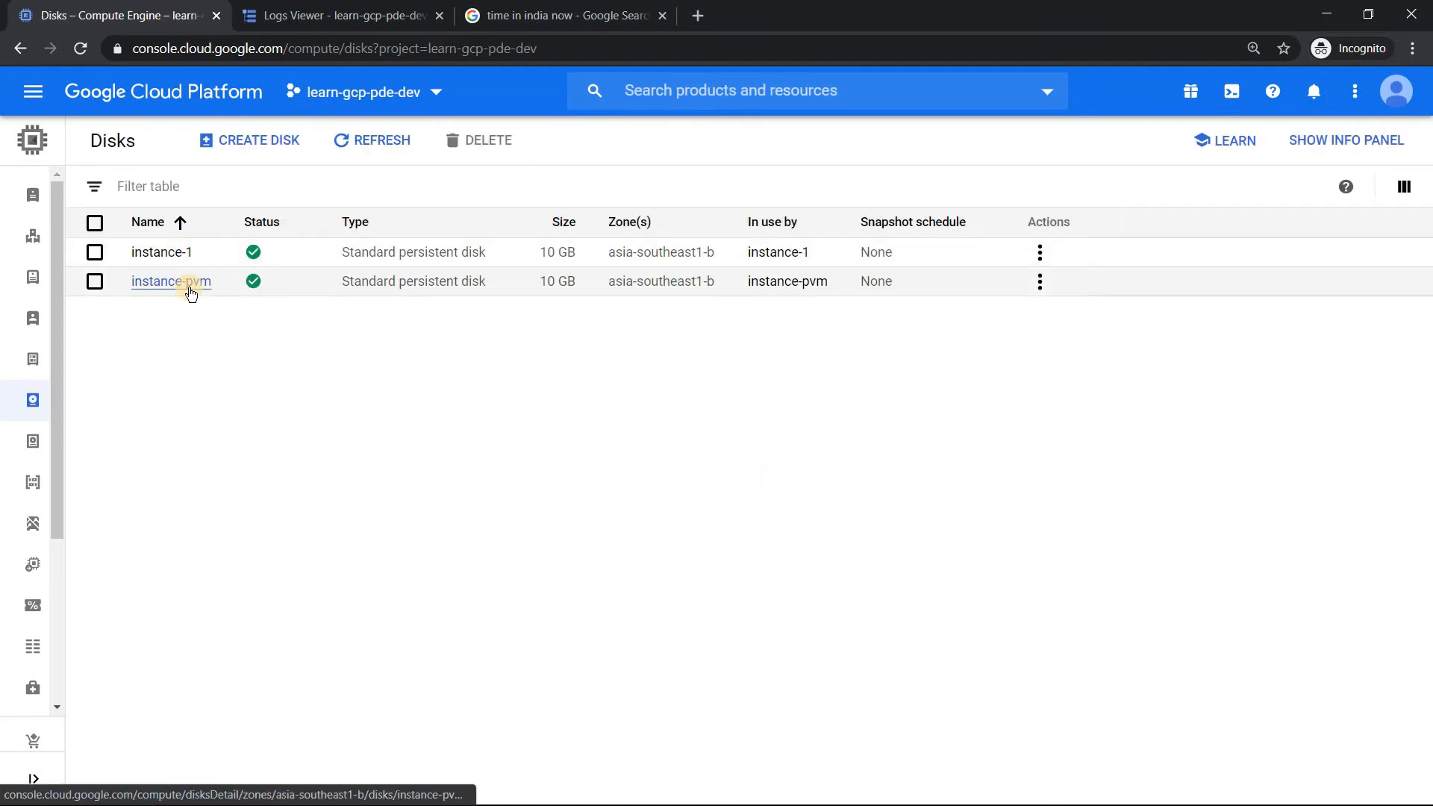
# Step: Start instance-pvm from the VM instances list and connect to it over SSH without Identity-Aware Proxy
pyautogui.click(119, 196)
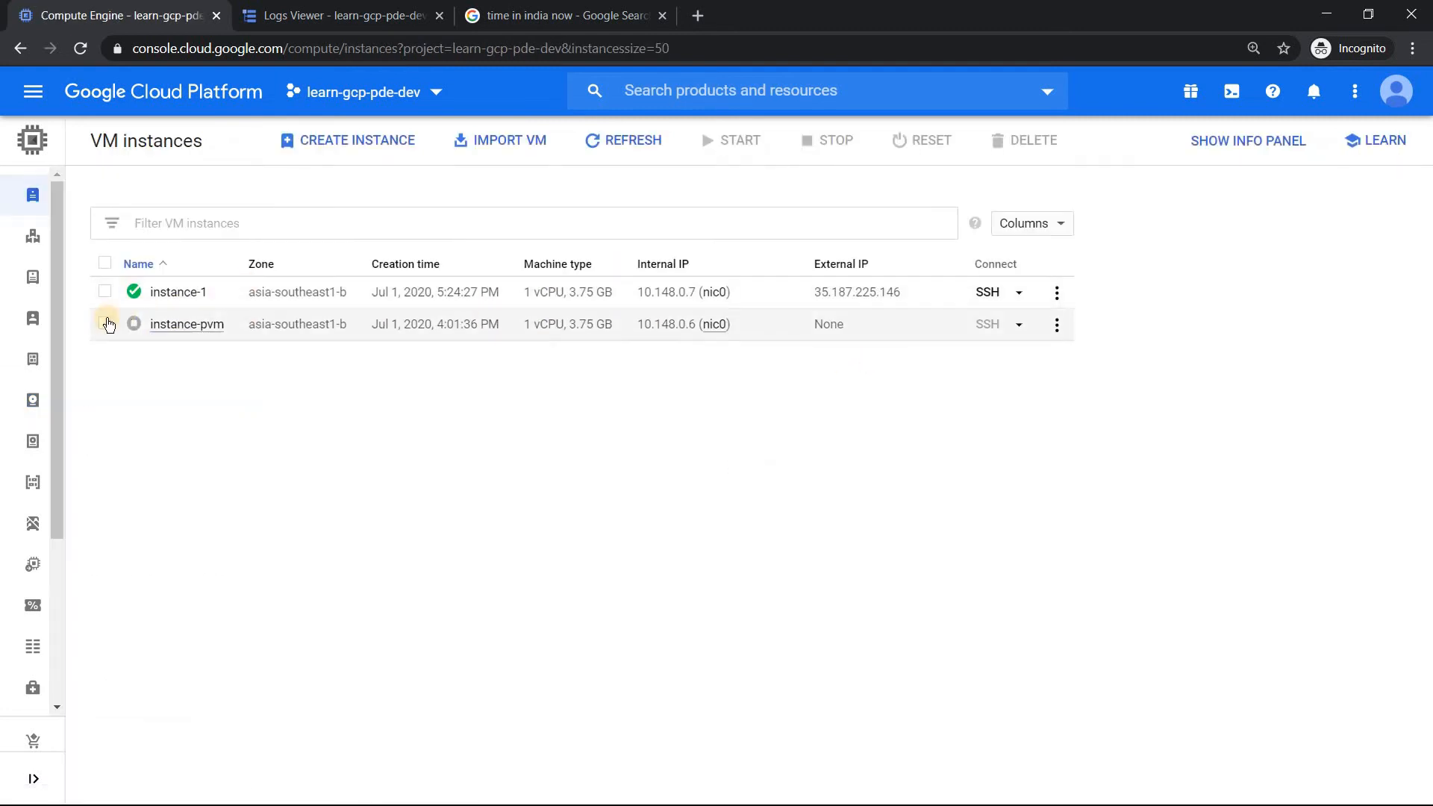
pyautogui.click(105, 323)
pyautogui.click(729, 140)
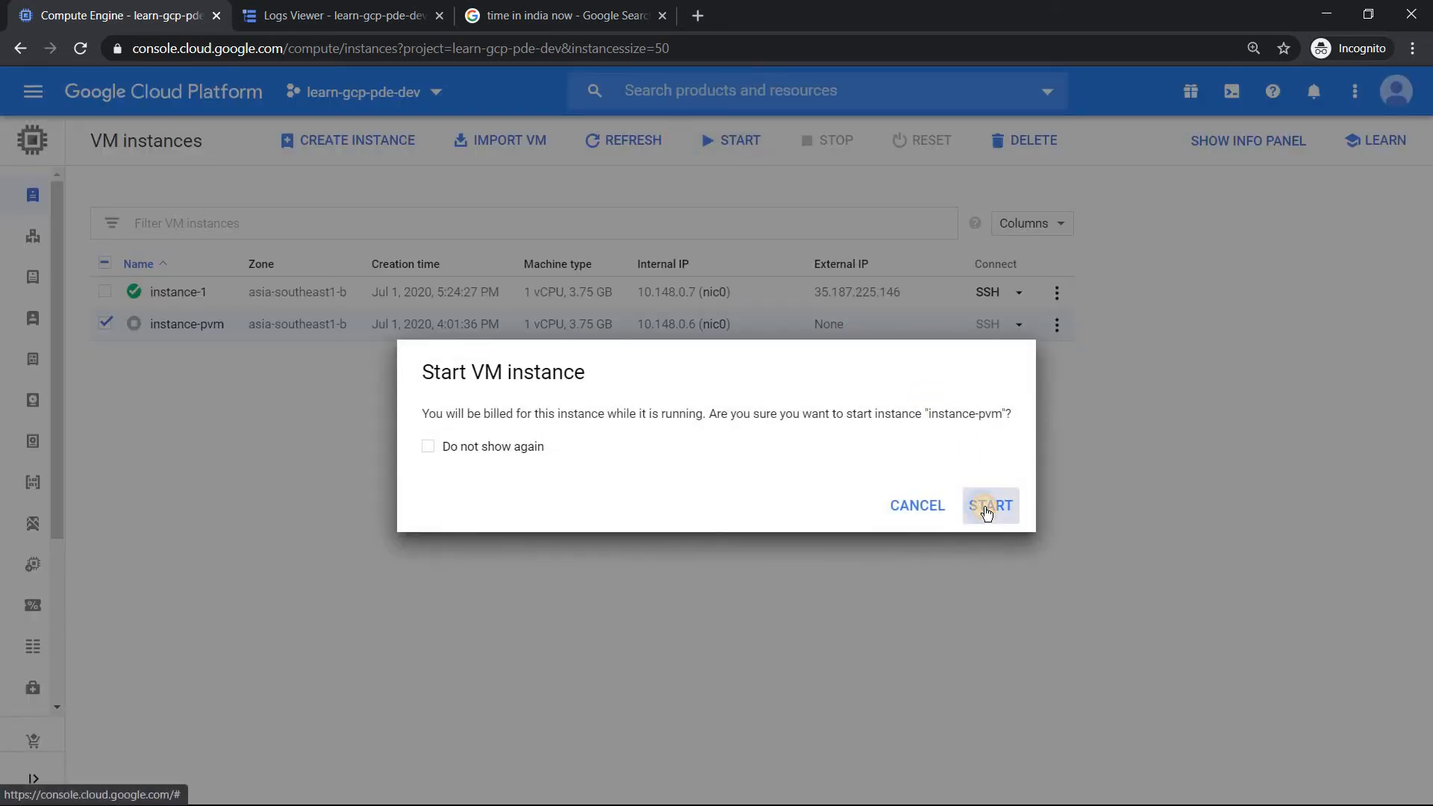
pyautogui.click(973, 518)
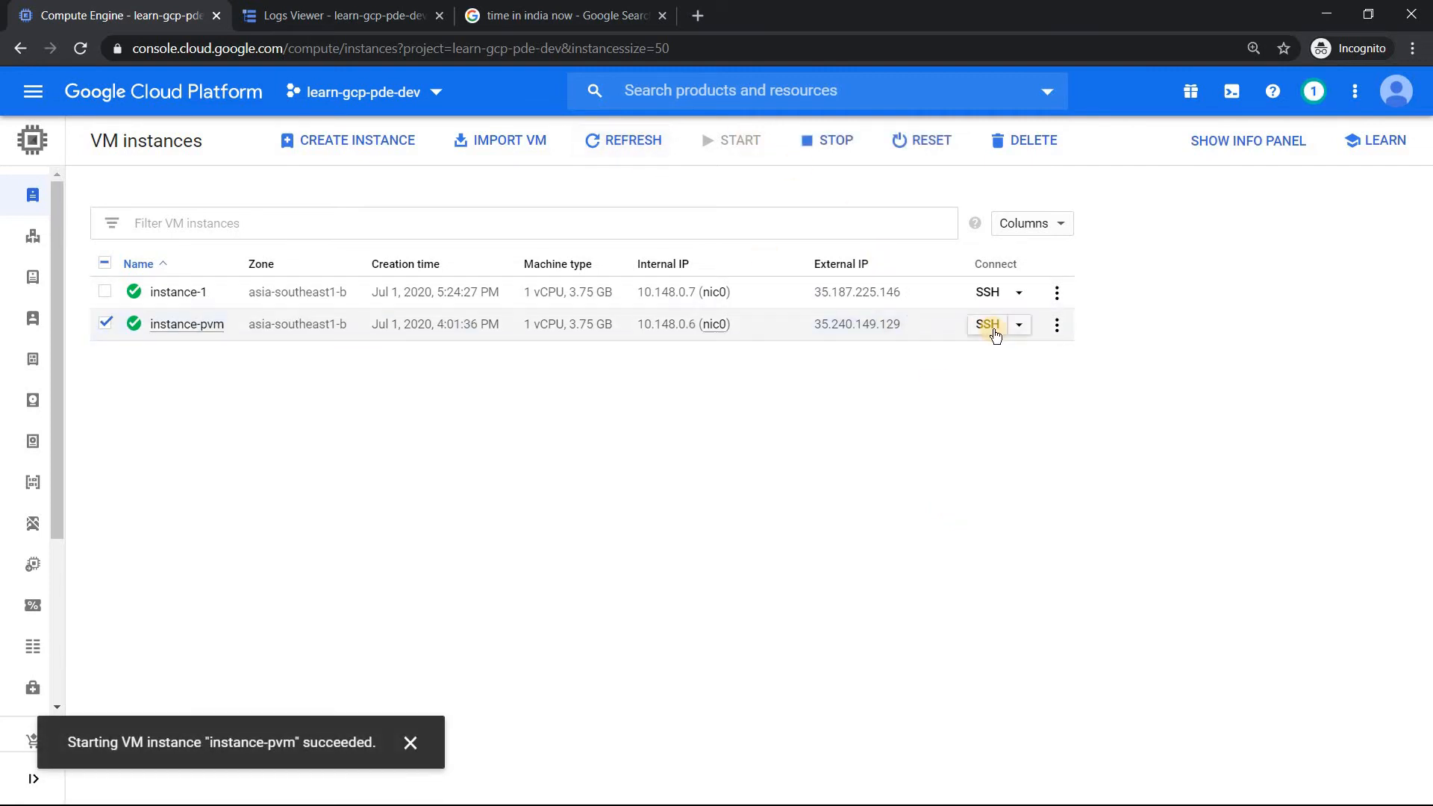
pyautogui.click(992, 328)
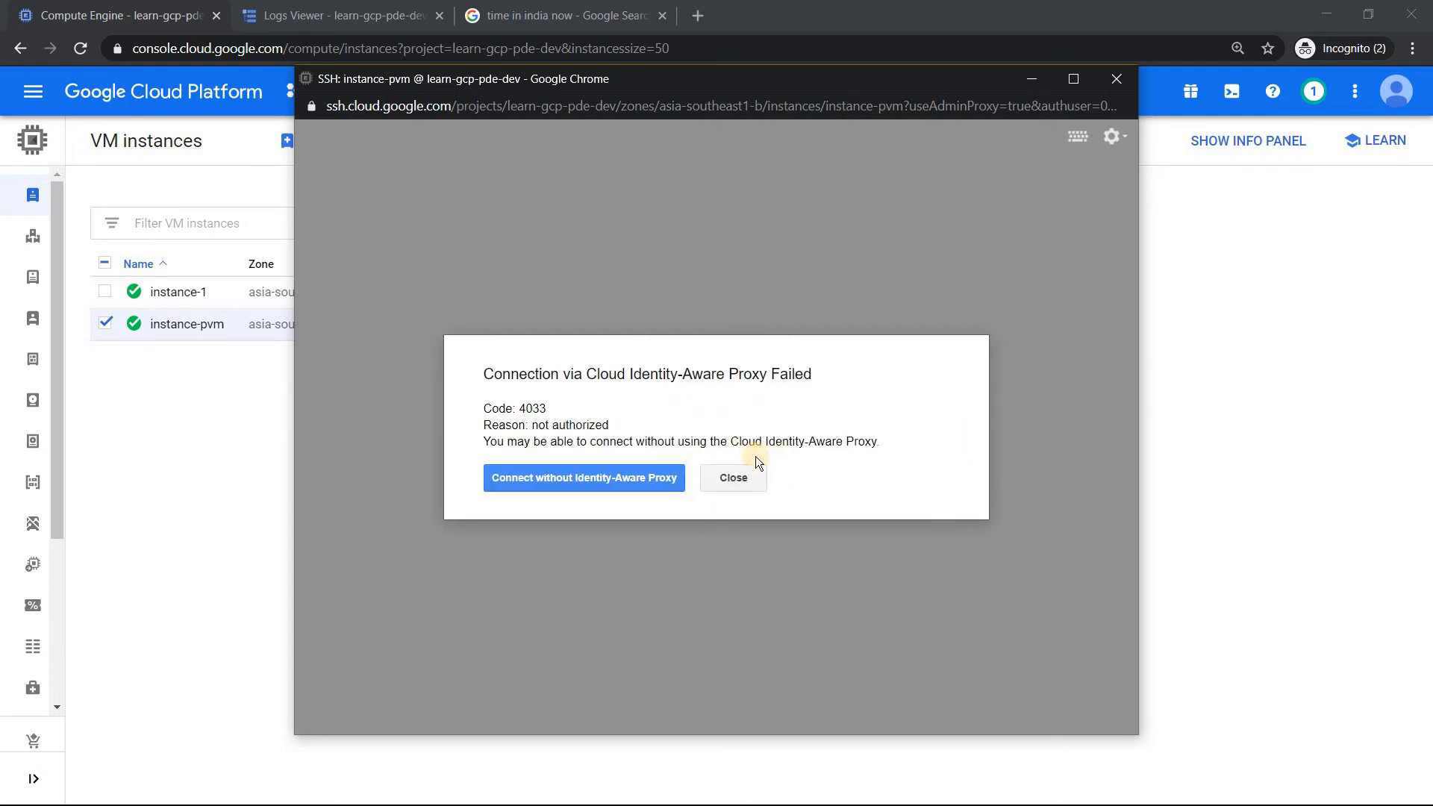
pyautogui.click(641, 484)
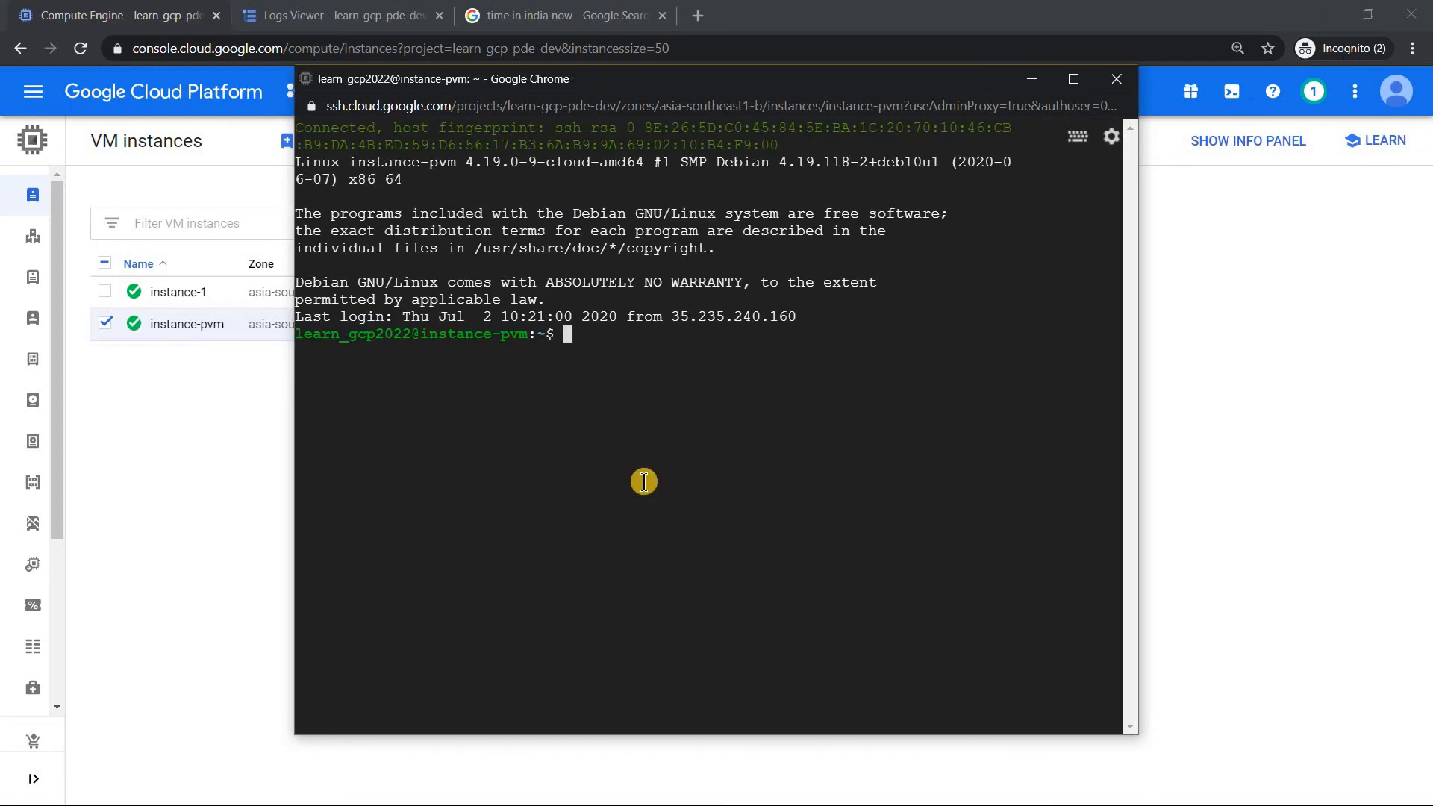
# Step: List the files on instance-pvm, change into the demo directory and display the contents of test.txt
pyautogui.write('ls')
pyautogui.press('Return')
pyautogui.write('cd de')
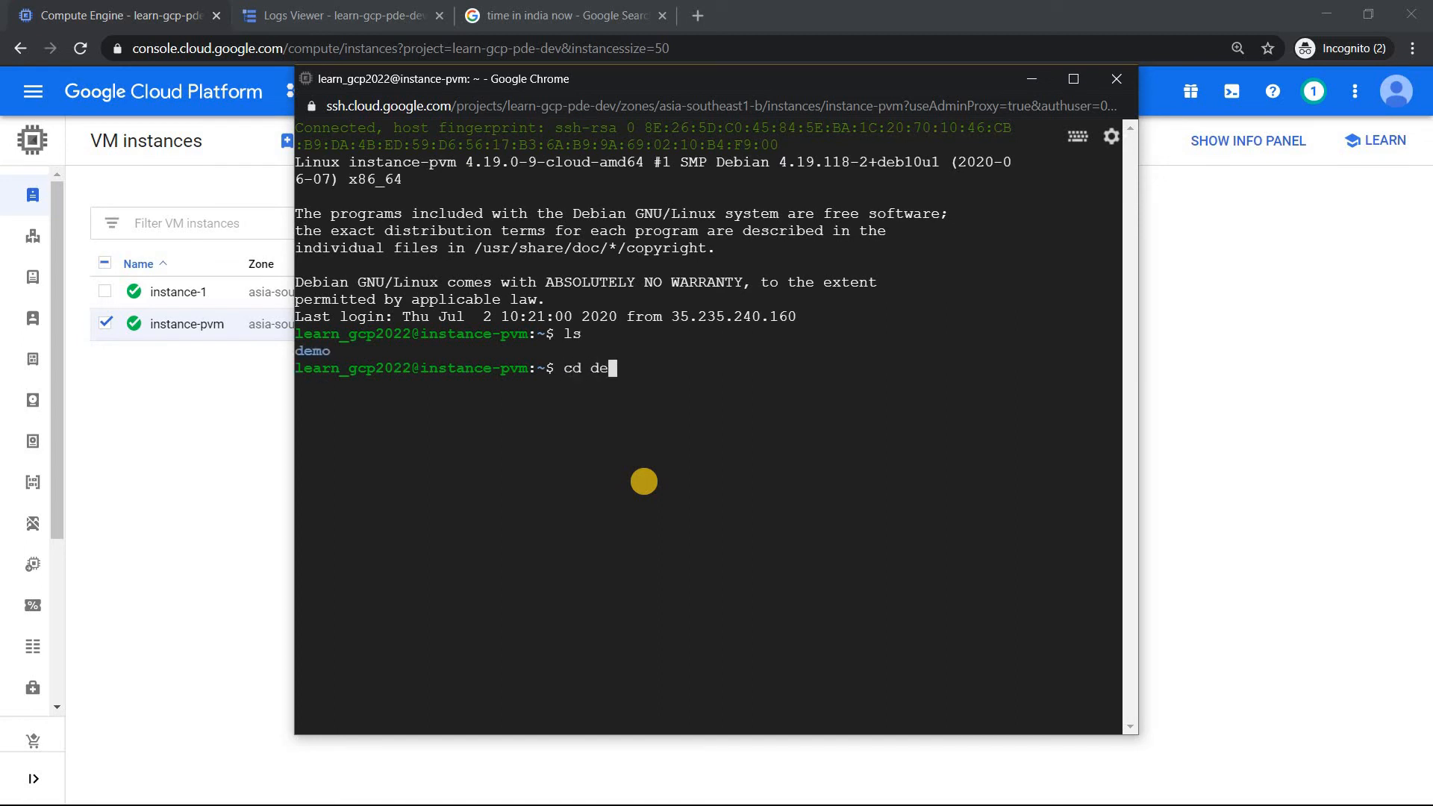
pyautogui.press('Tab')
pyautogui.press('Return')
pyautogui.write('ls')
pyautogui.press('Return')
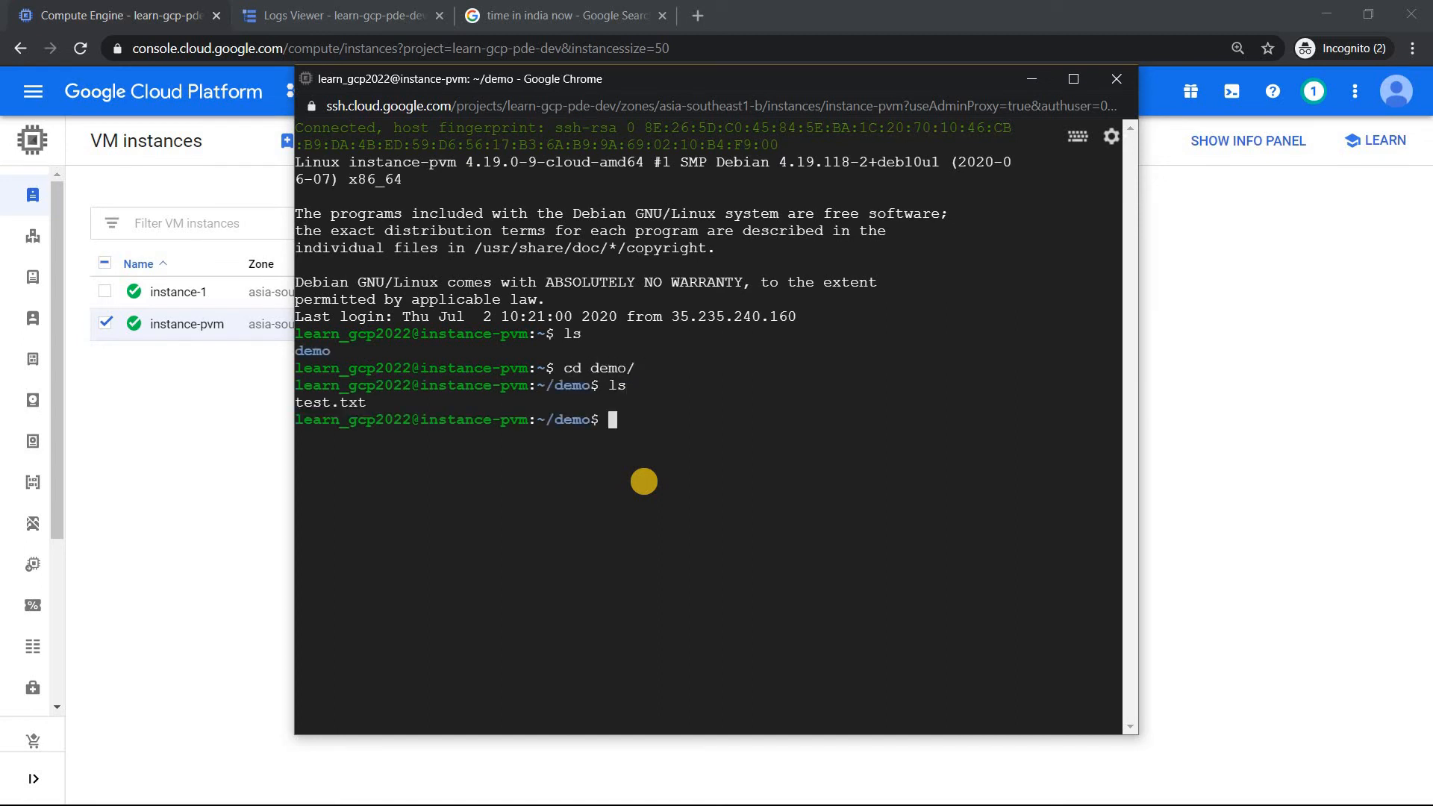
pyautogui.write('cat t')
pyautogui.press('Tab')
pyautogui.press('Return')
# Step: Run git --version on instance-pvm to check the Git installation, and close the SSH session
pyautogui.write('git')
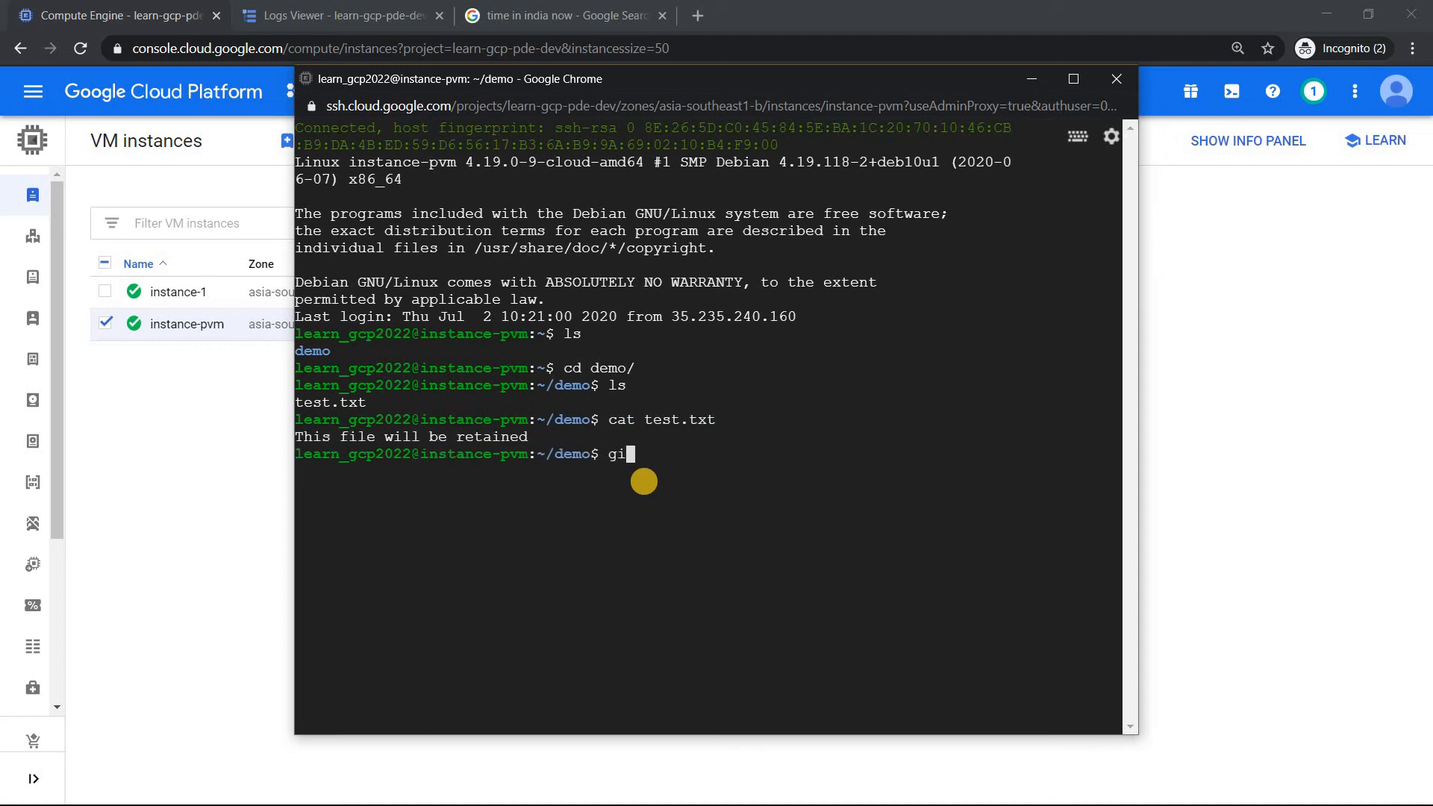
pyautogui.write('--version')
pyautogui.press('Return')
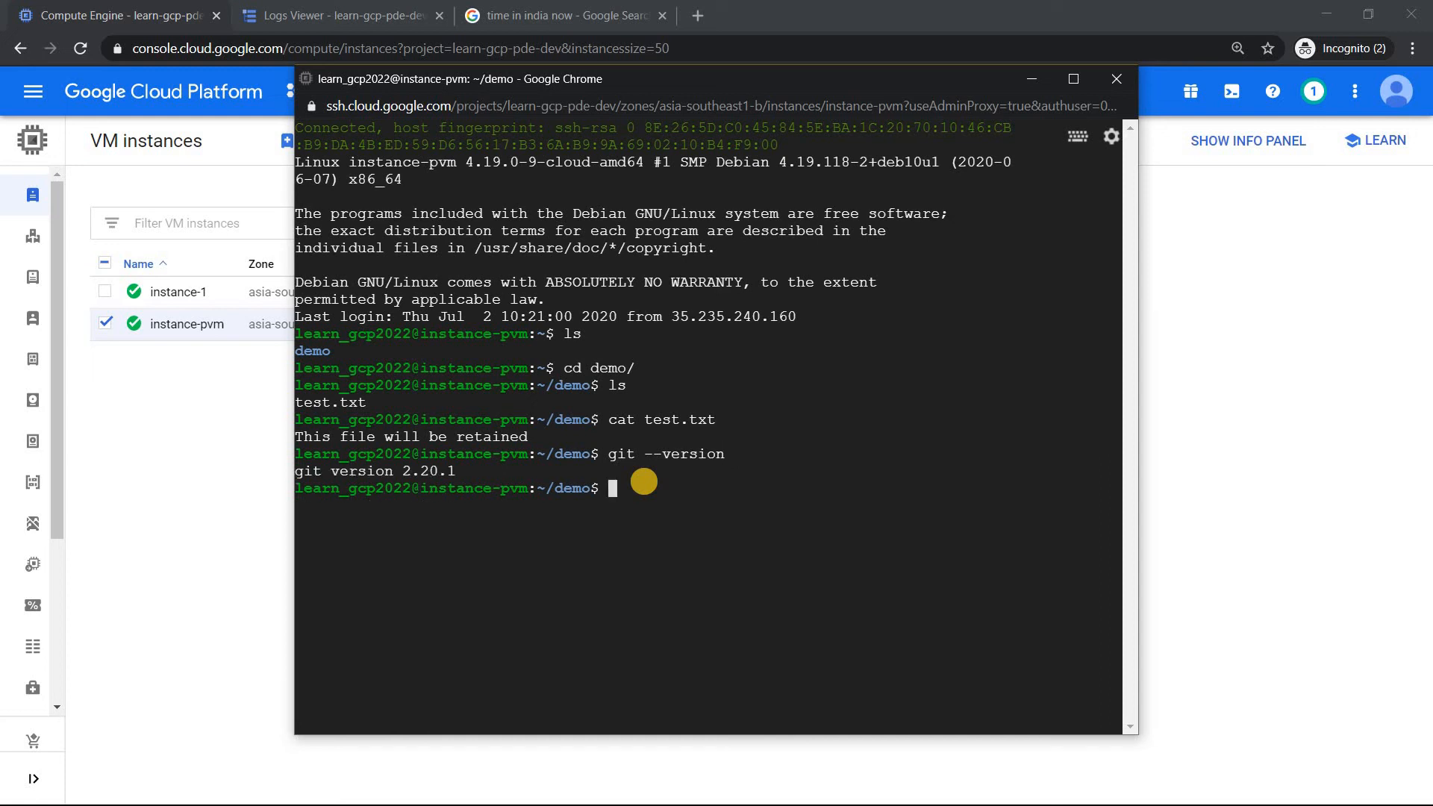
pyautogui.click(1115, 78)
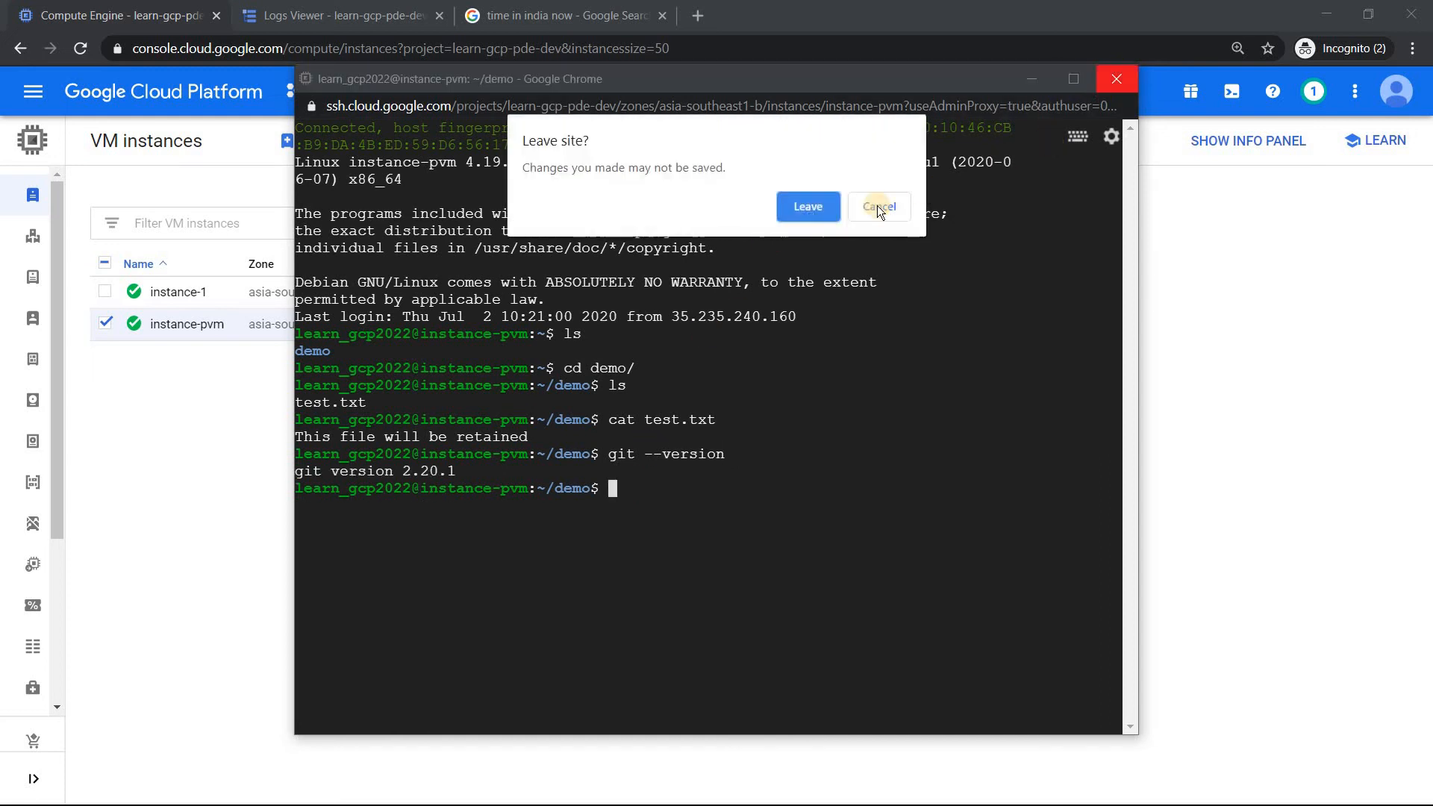
pyautogui.click(818, 205)
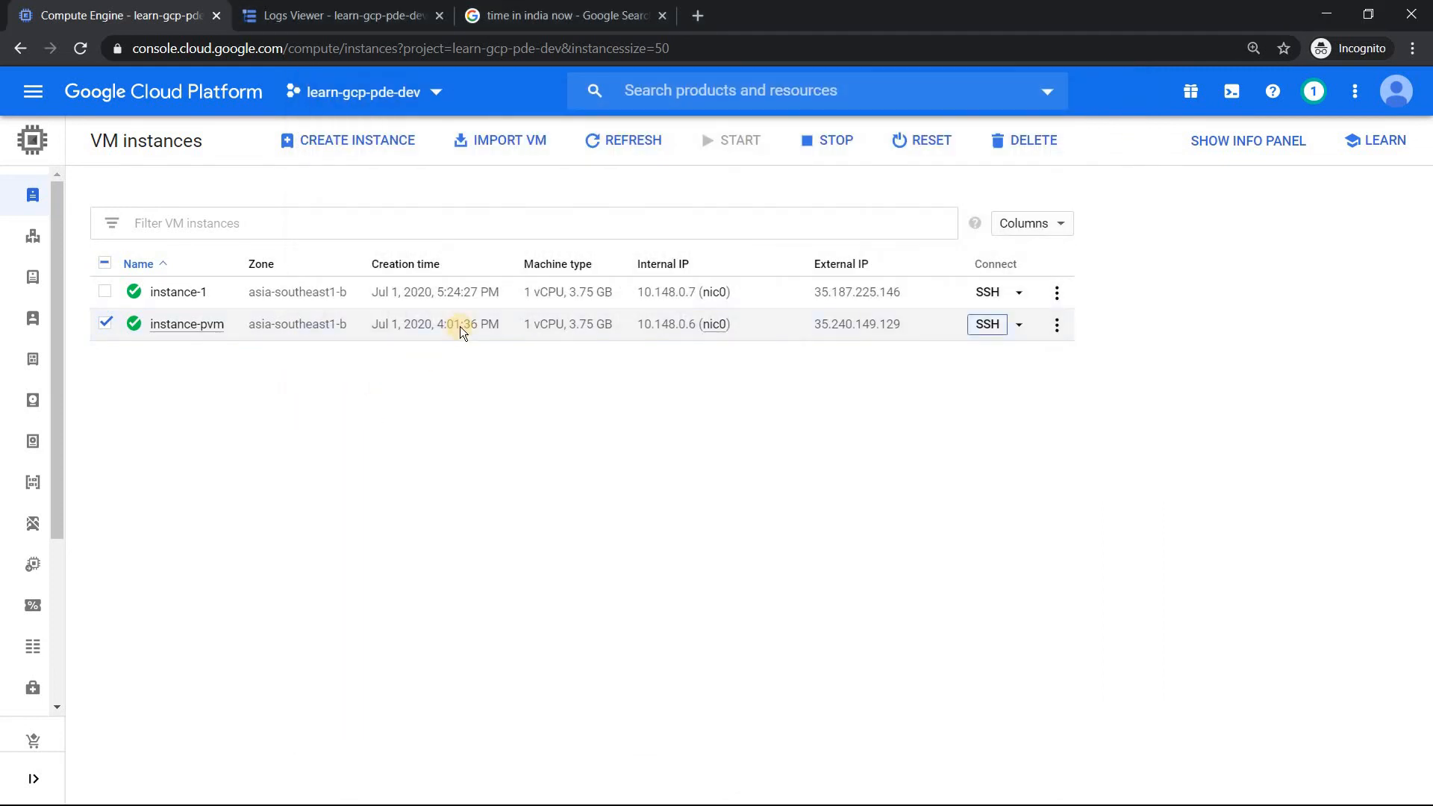
# Step: Resume streaming the instance-pvm logs to examine the newest entries, and return to the VM instances list
pyautogui.click(351, 16)
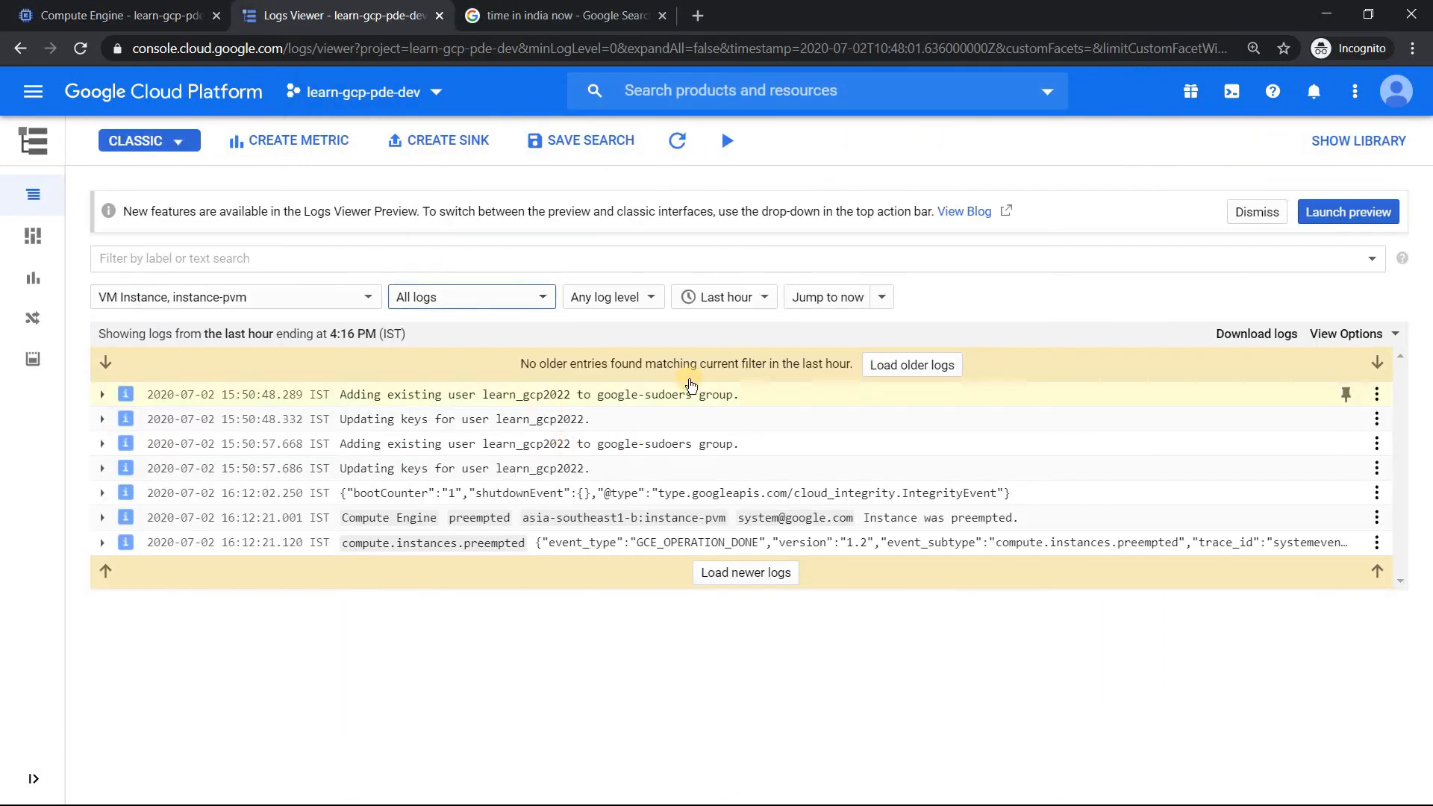
pyautogui.click(728, 141)
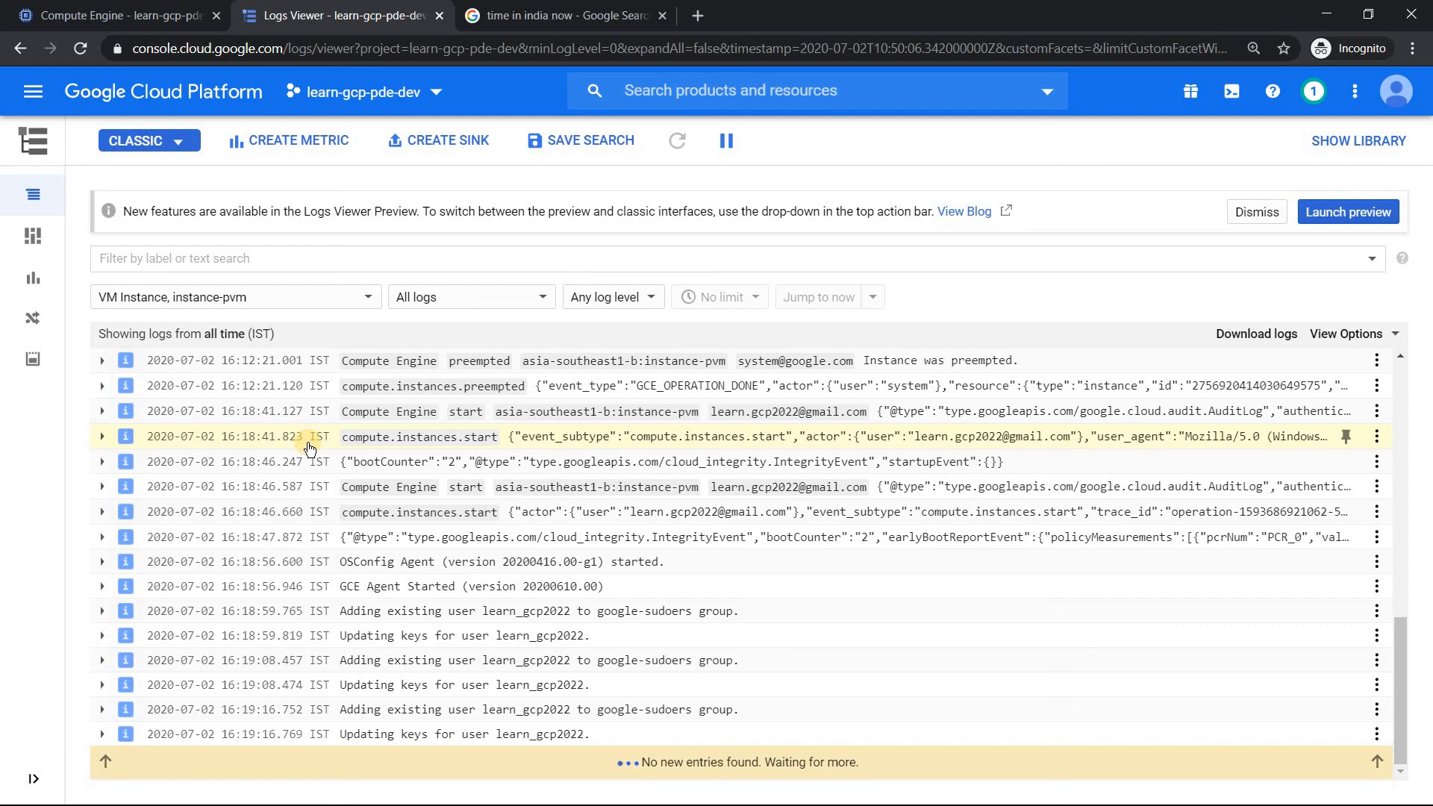
pyautogui.click(105, 15)
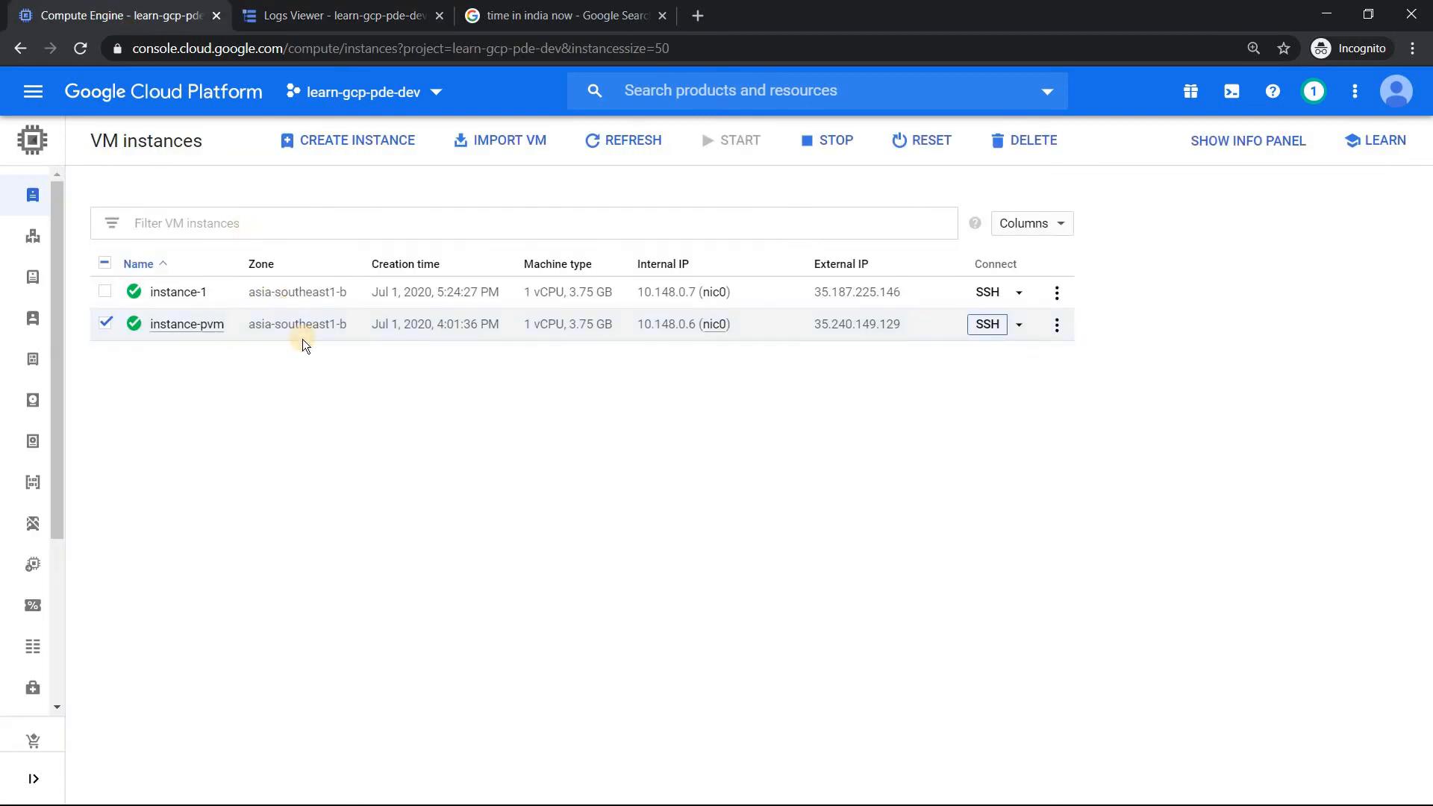